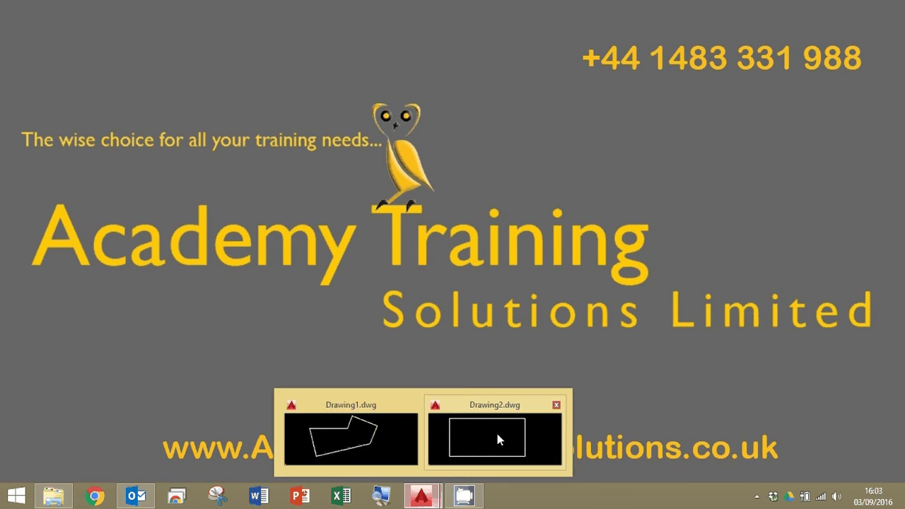
# Step: Bring up Drawing2.dwg, showing the plain room rectangle
pyautogui.click(496, 430)
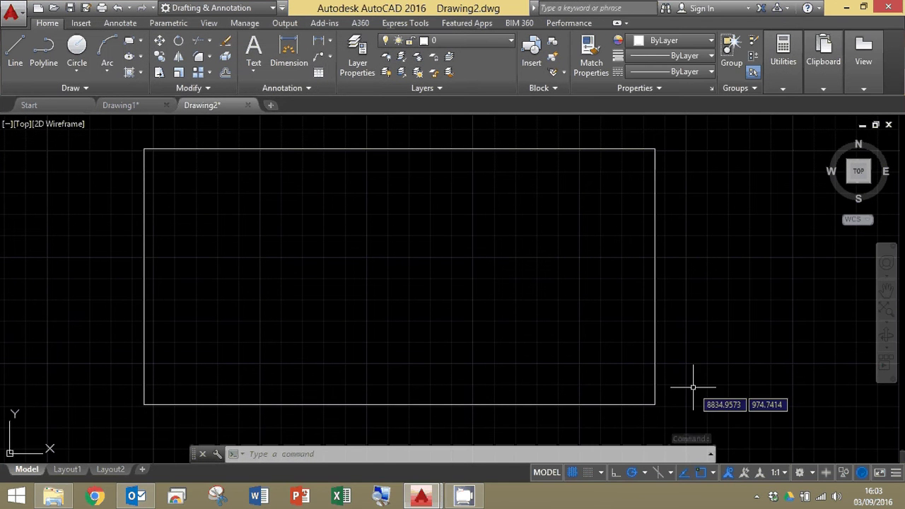
# Step: Start a distance measurement from the room's lower-left corner, then cancel it
pyautogui.click(789, 84)
pyautogui.click(759, 112)
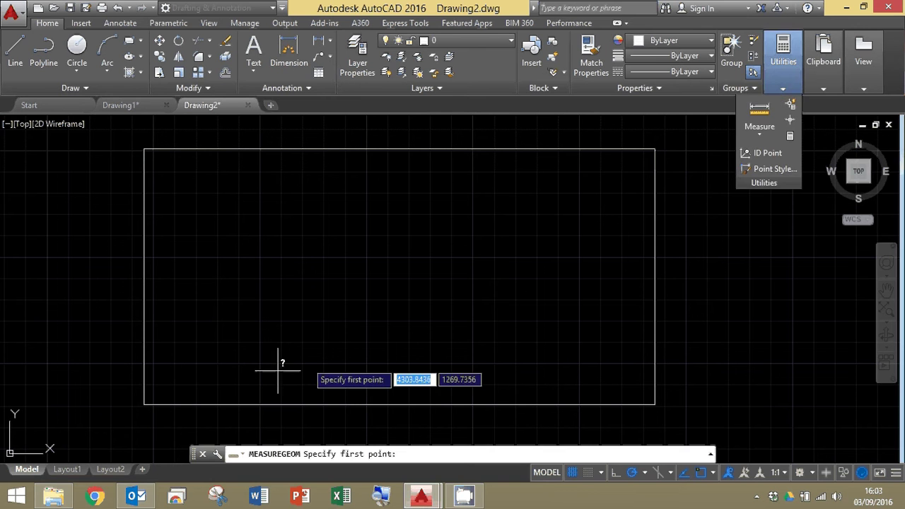
pyautogui.click(144, 405)
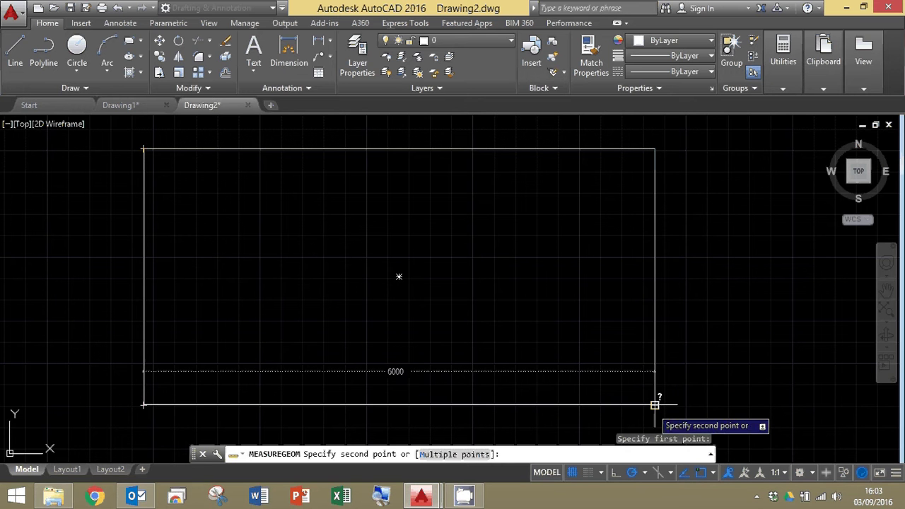
pyautogui.press('Escape')
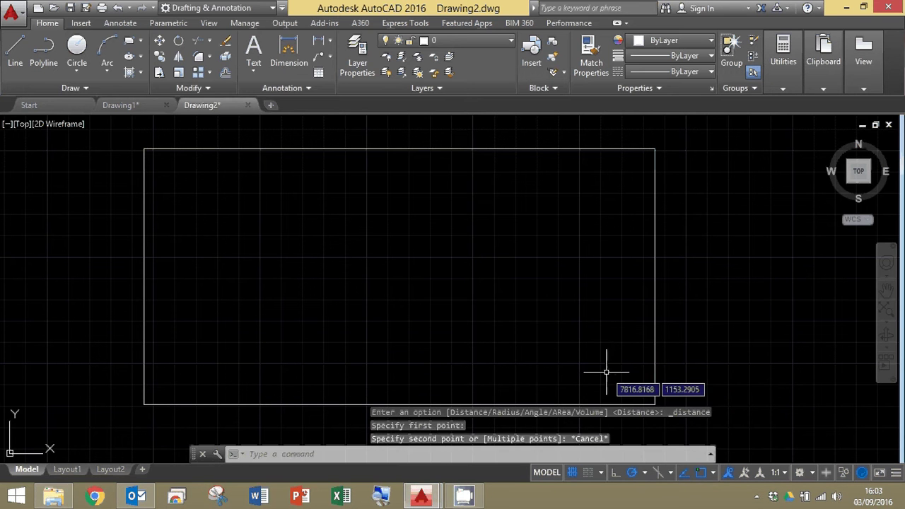
# Step: Draw a 600×600 square at the room rectangle's lower-left corner and select it
pyautogui.click(129, 40)
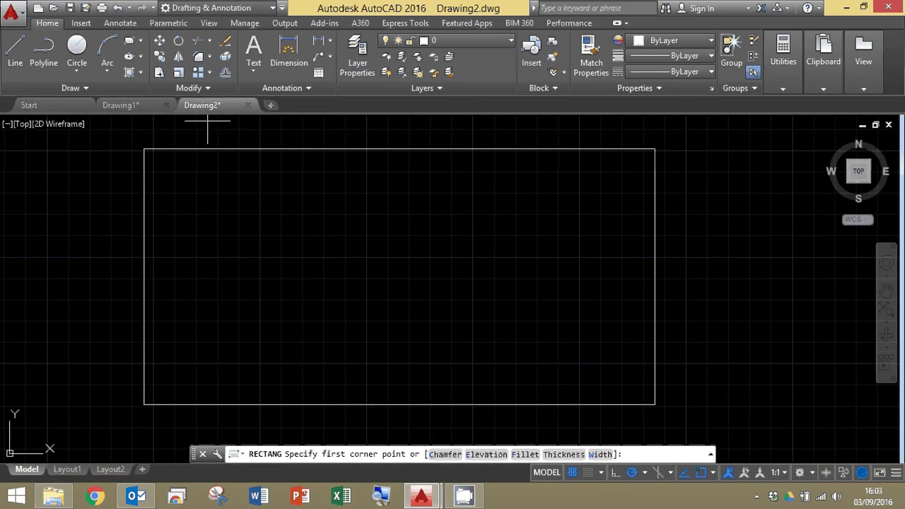
pyautogui.click(144, 405)
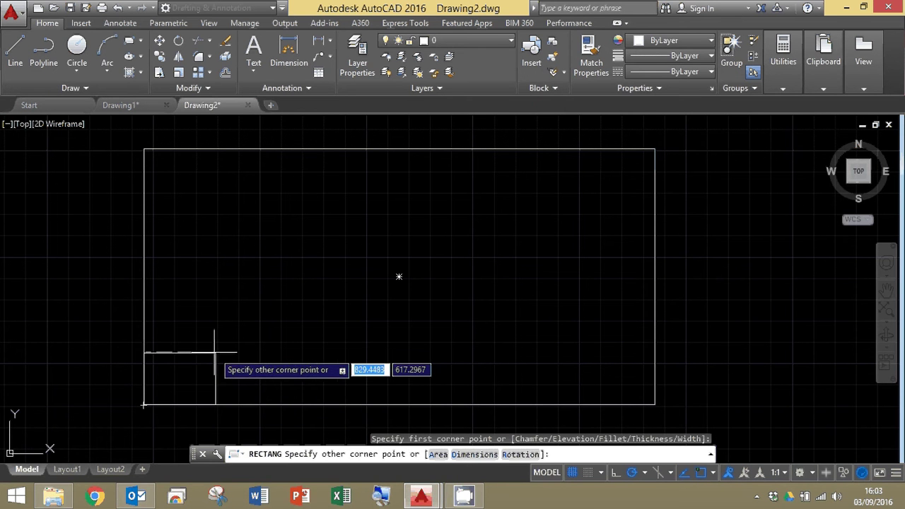
pyautogui.write('600')
pyautogui.press('Tab')
pyautogui.write('600')
pyautogui.press('Return')
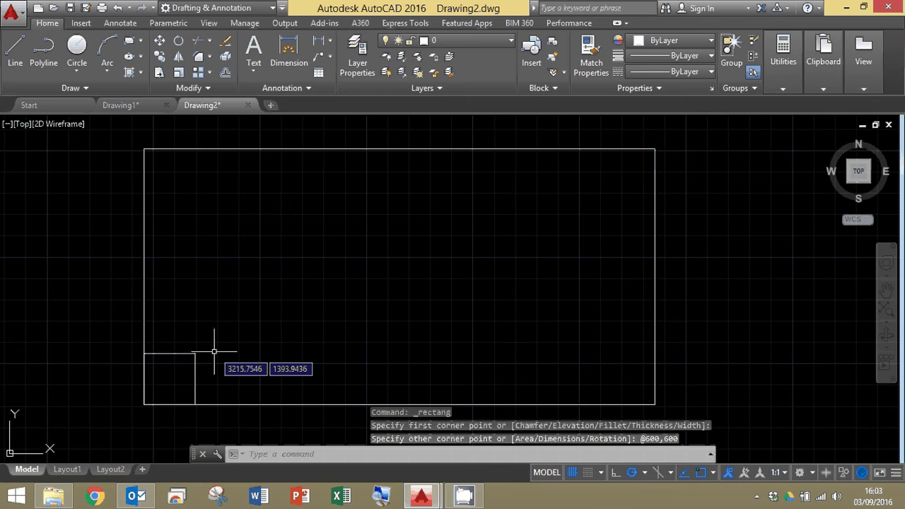
pyautogui.click(195, 384)
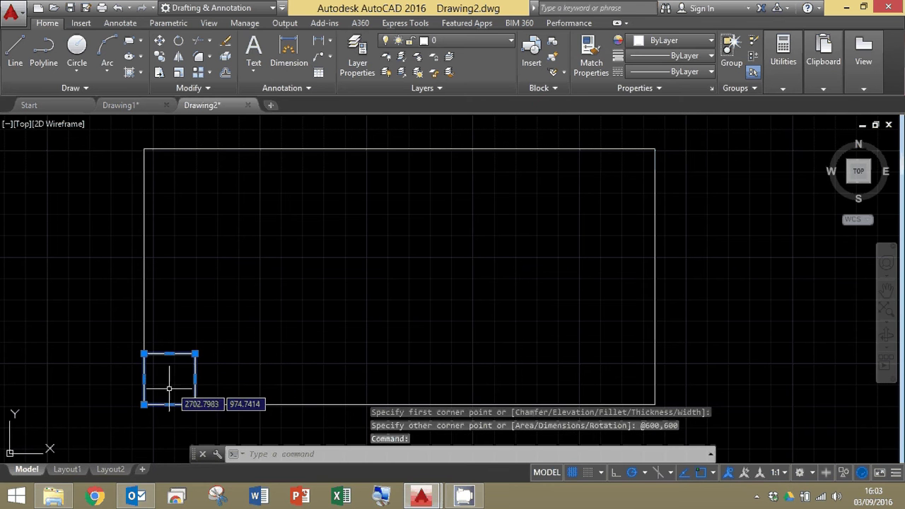
# Step: Array the square rectangularly with 600 column and 600 row spacing
pyautogui.click(198, 72)
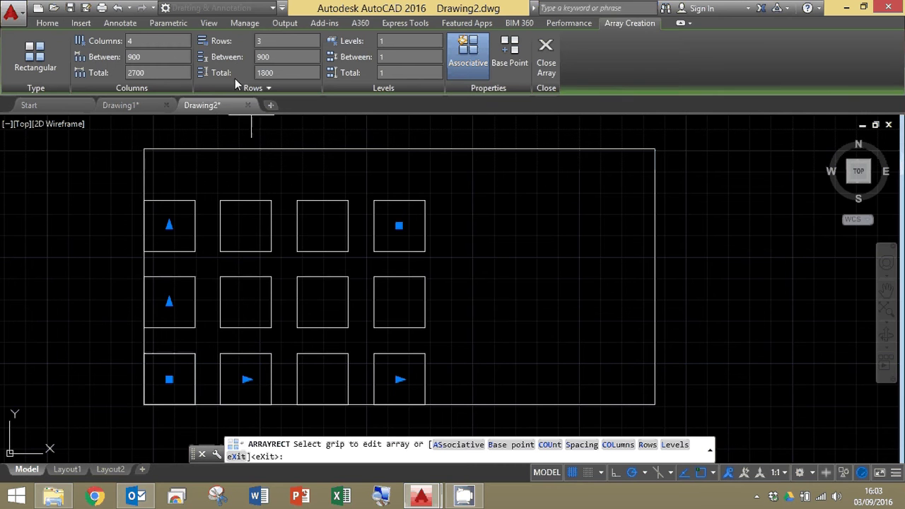
pyautogui.click(163, 56)
pyautogui.write('600')
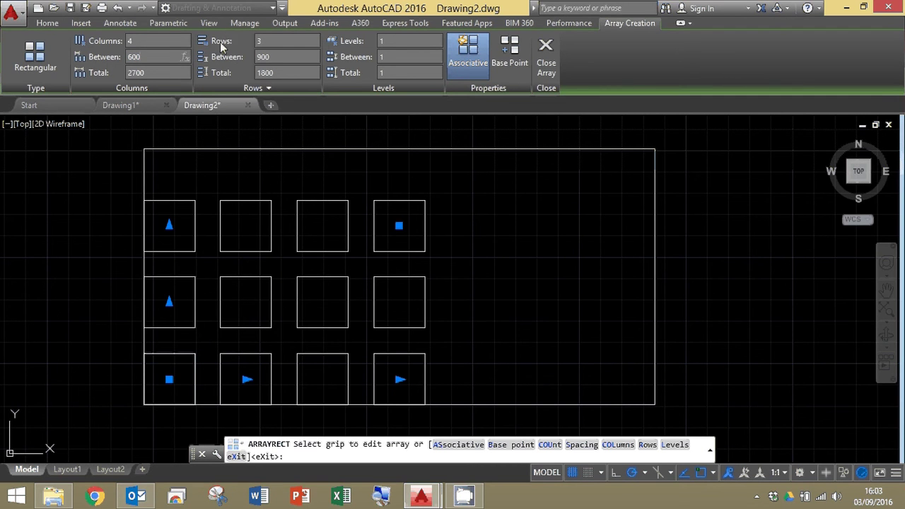
pyautogui.click(280, 58)
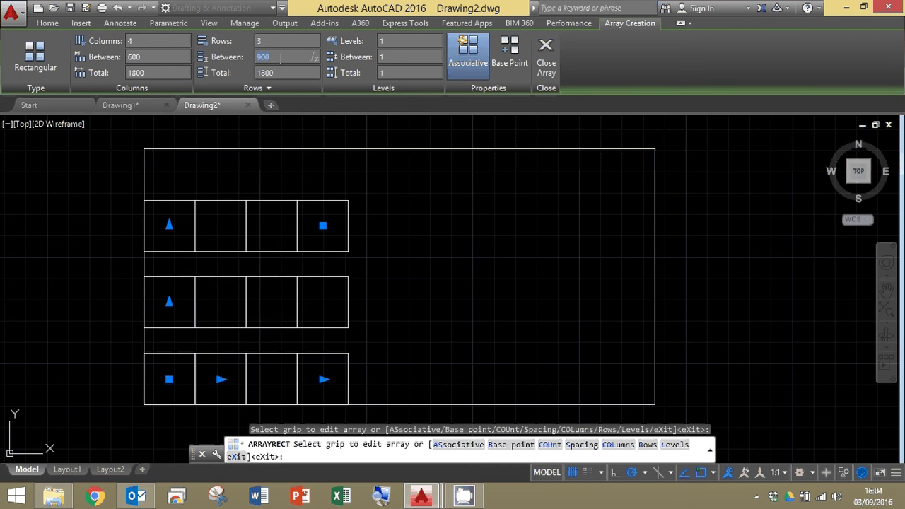
pyautogui.write('600')
pyautogui.press('Return')
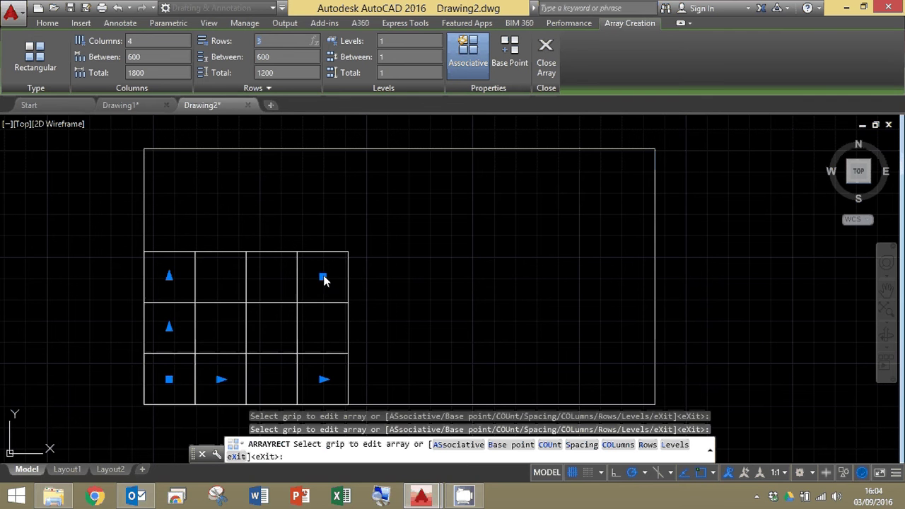
# Step: Drag the array count grips out to 10 columns and 5 rows
pyautogui.click(324, 380)
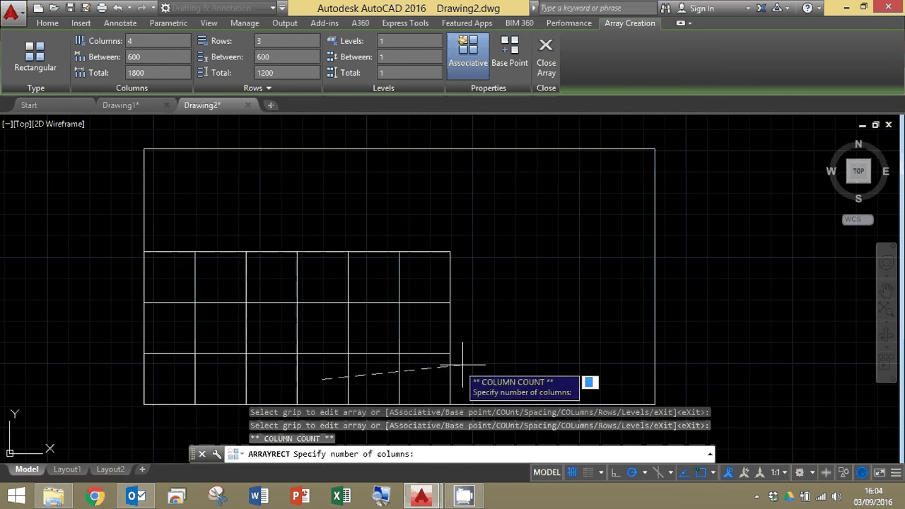
pyautogui.click(638, 370)
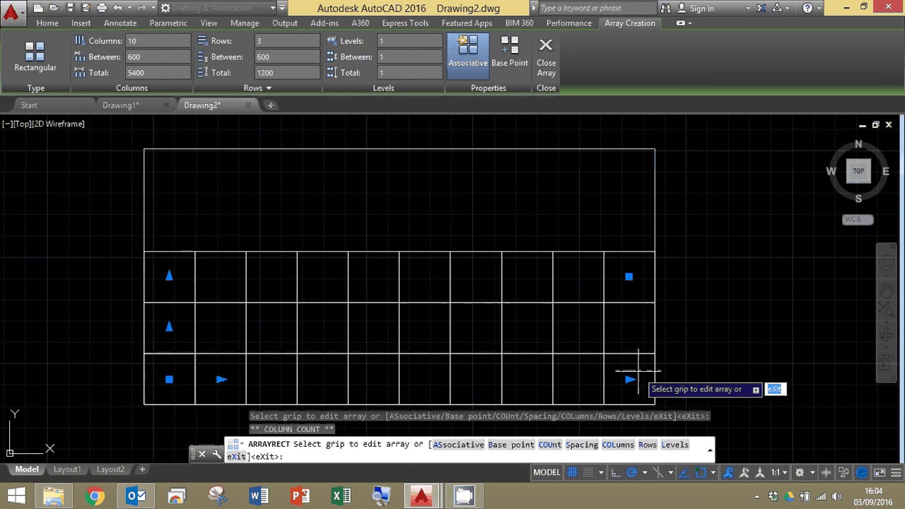
pyautogui.click(170, 275)
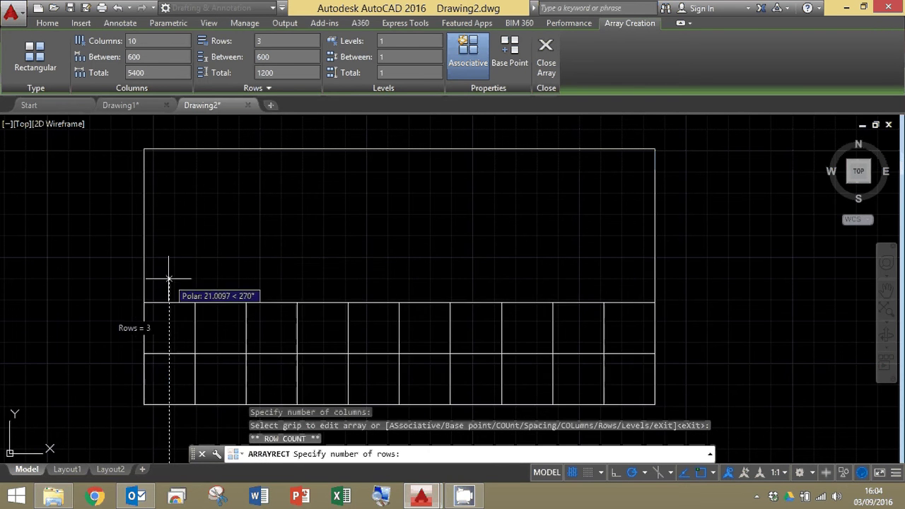
pyautogui.click(177, 166)
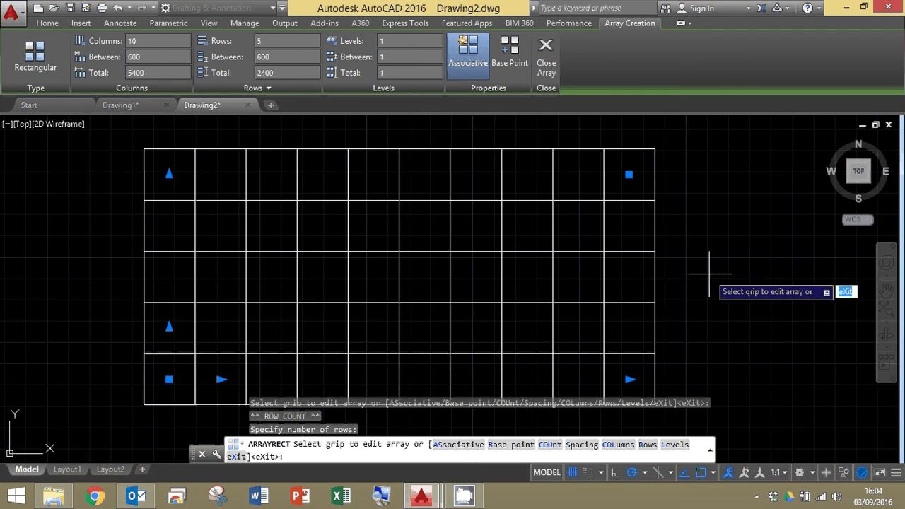
# Step: Exit array editing to commit the 10×5 grid of 600 tiles
pyautogui.press('Escape')
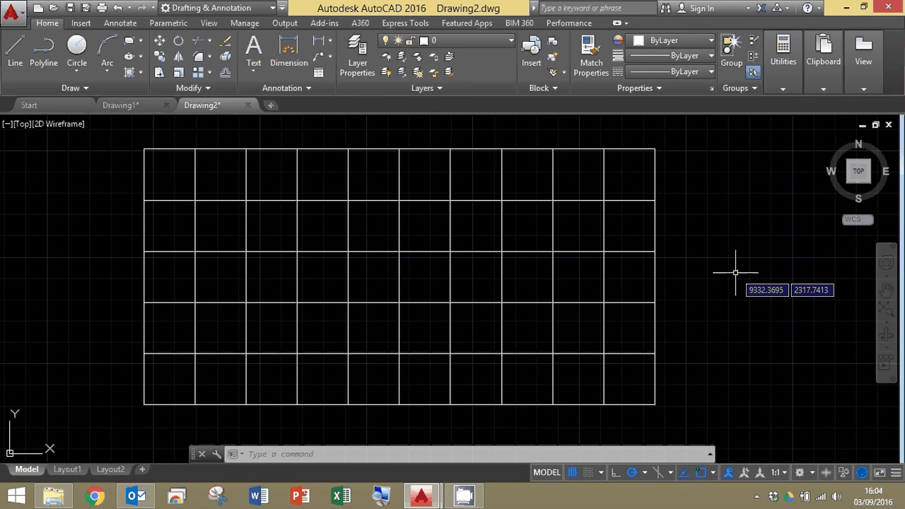
pyautogui.scroll(10, 650, 407)
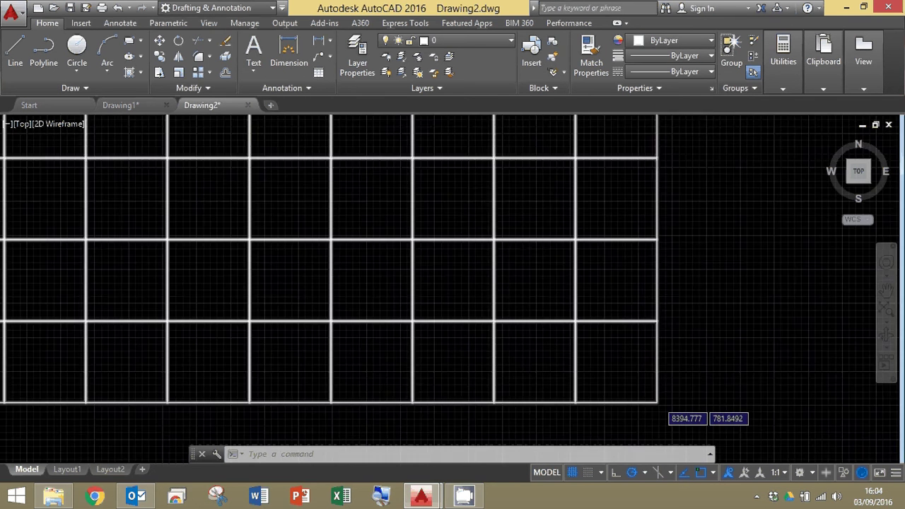
pyautogui.scroll(-2, 656, 401)
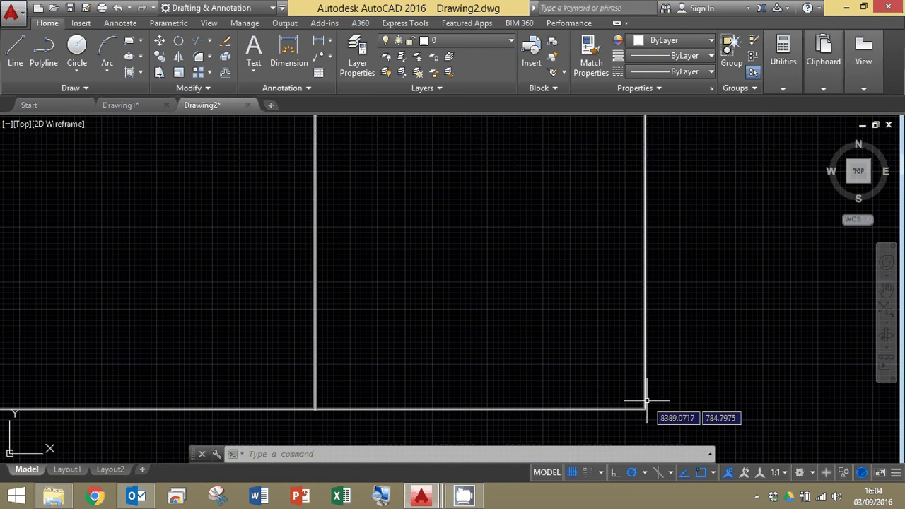
pyautogui.scroll(-6, 647, 400)
pyautogui.scroll(-2, 593, 364)
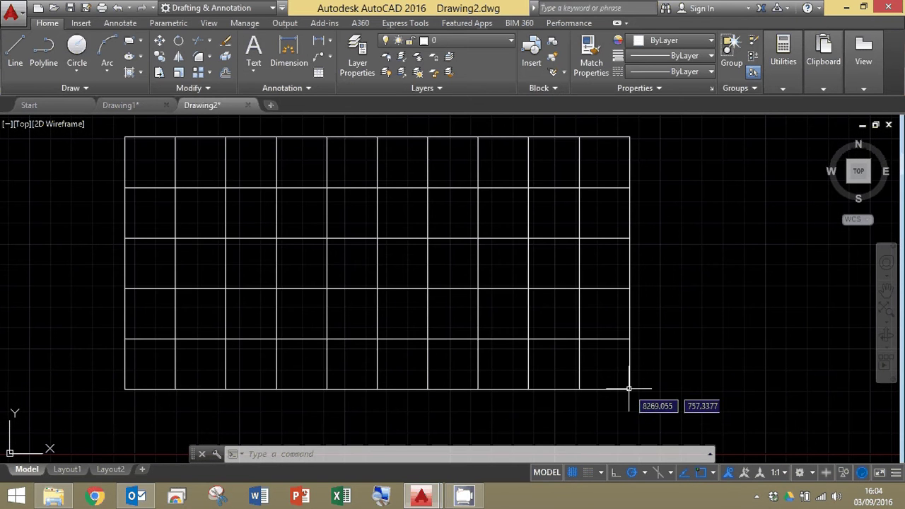
pyautogui.scroll(8, 626, 384)
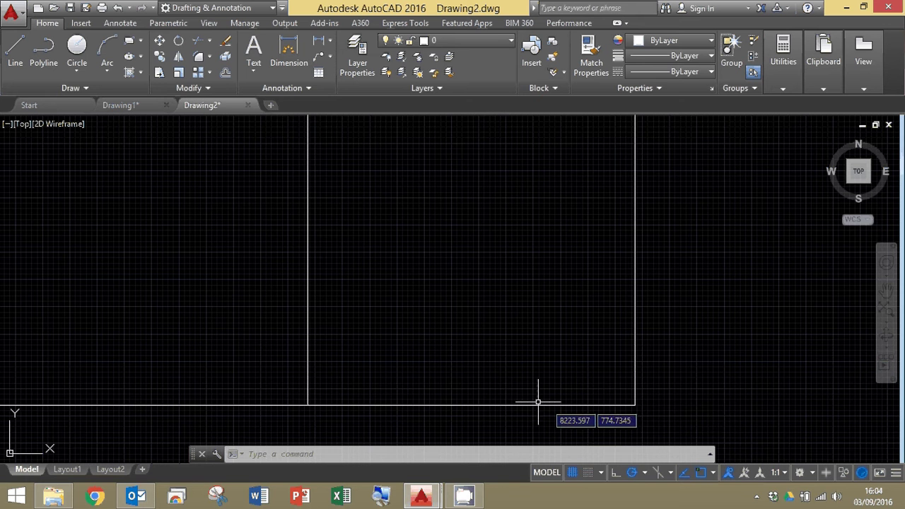
pyautogui.scroll(-6, 650, 393)
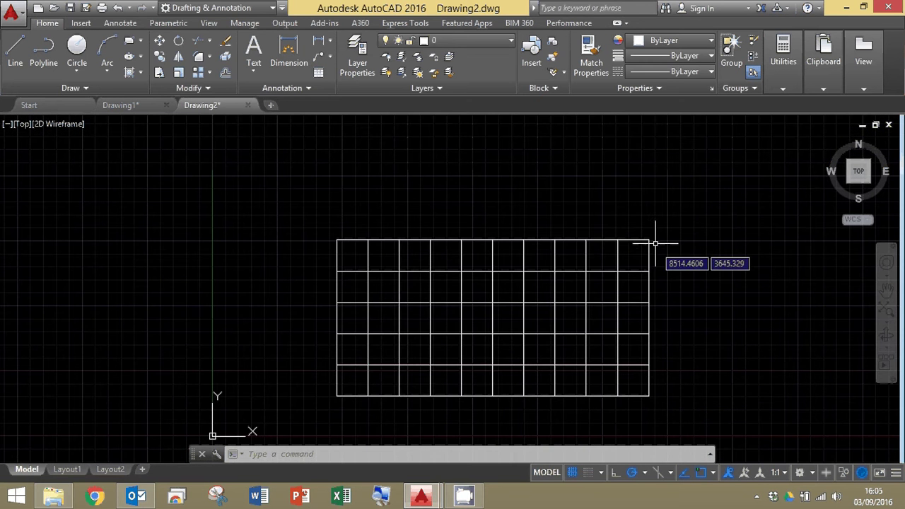
pyautogui.scroll(8, 642, 243)
pyautogui.scroll(-8, 642, 243)
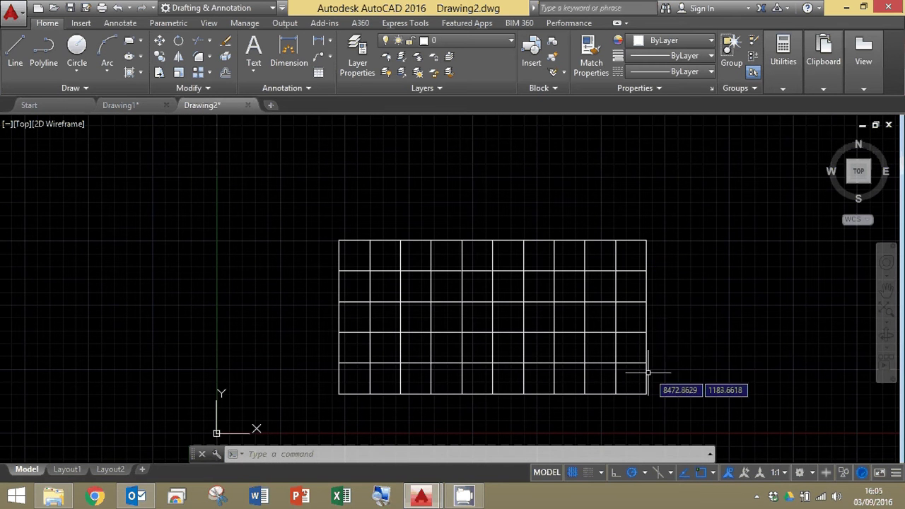
# Step: Enlarge the tile array to 11 columns by 6 rows
pyautogui.click(643, 374)
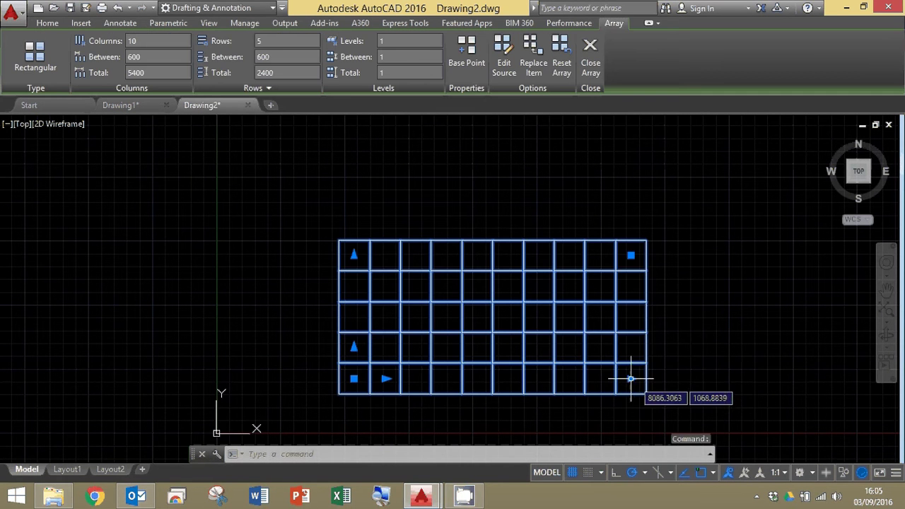
pyautogui.click(631, 378)
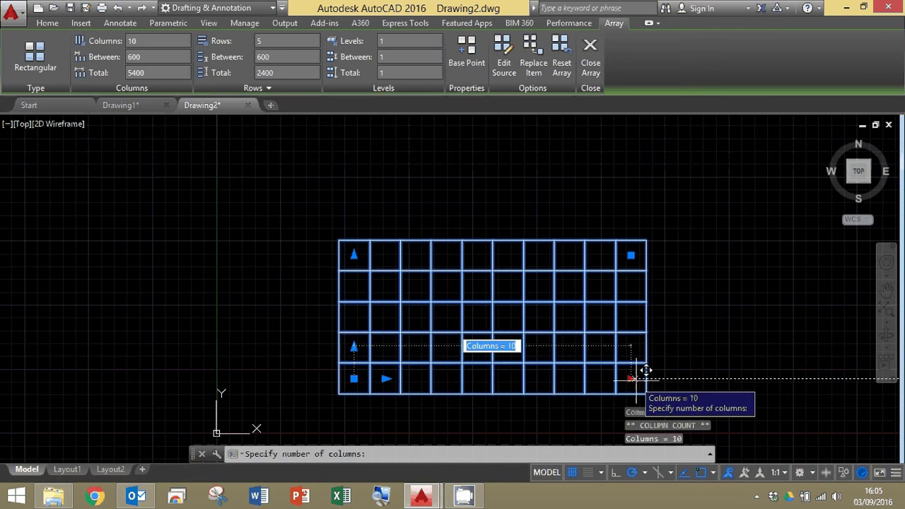
pyautogui.click(678, 368)
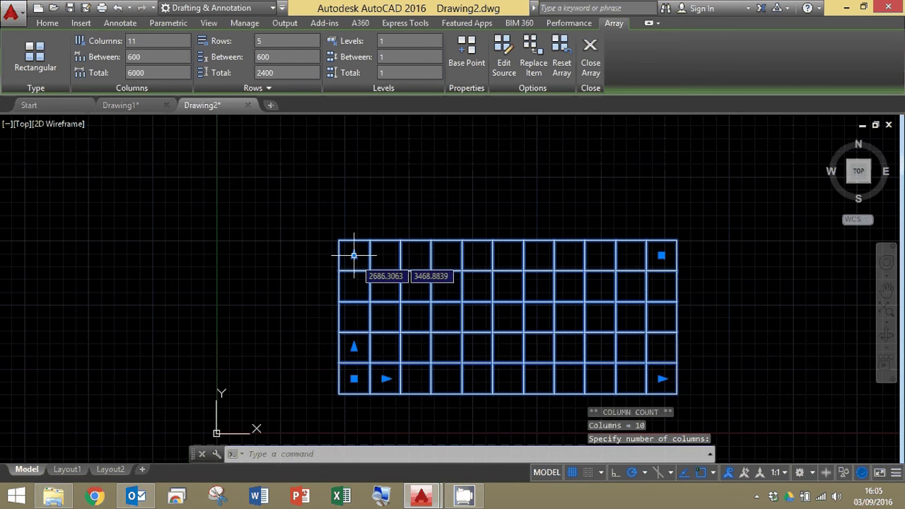
pyautogui.click(355, 255)
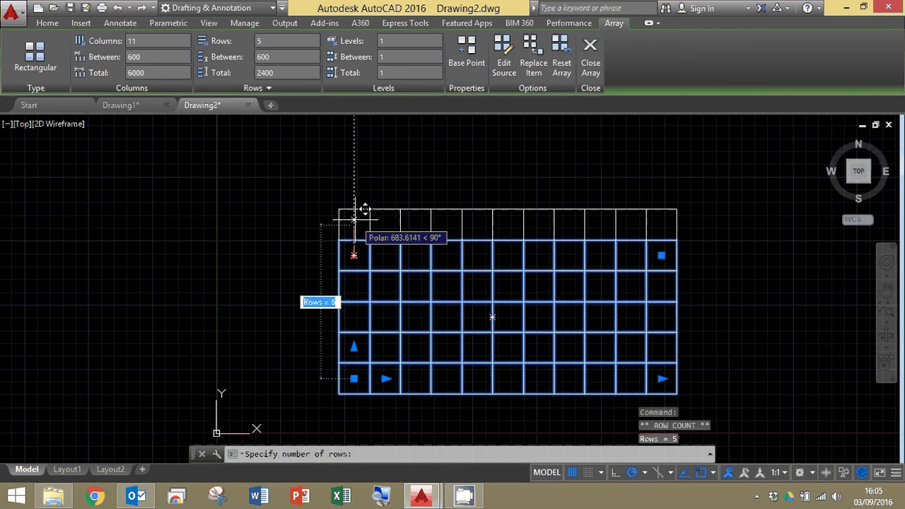
pyautogui.click(354, 219)
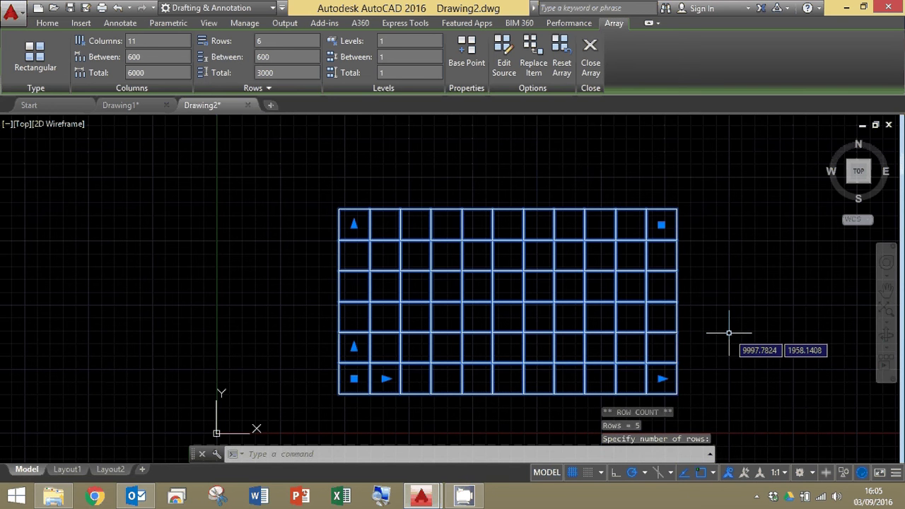
pyautogui.press('Return')
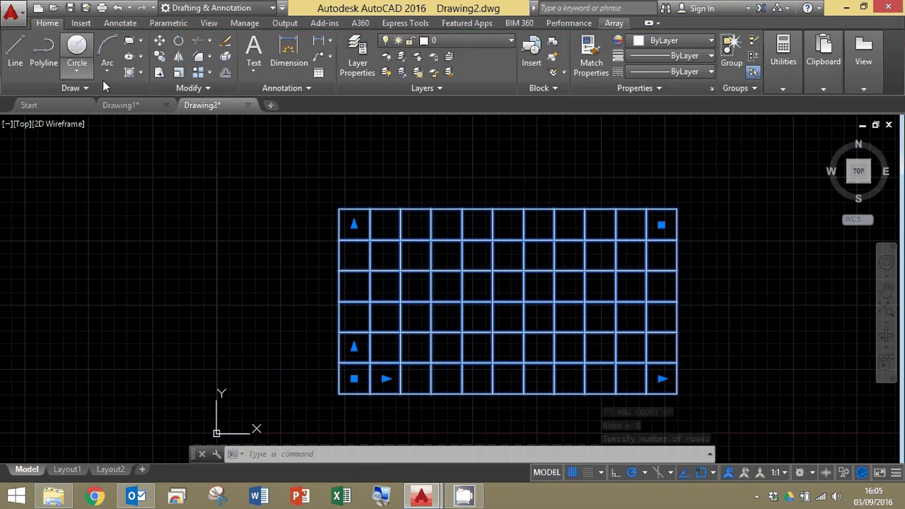
# Step: Move the tile grid 300 to the left
pyautogui.click(158, 41)
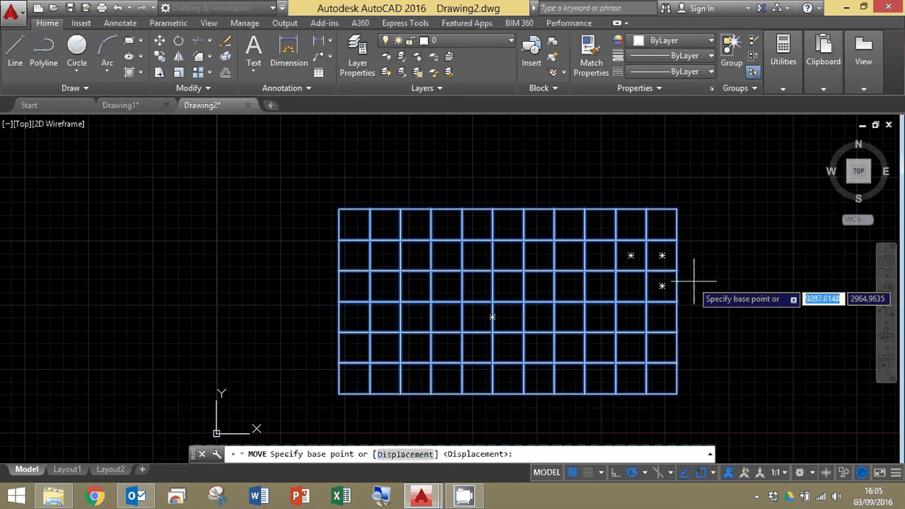
pyautogui.click(771, 296)
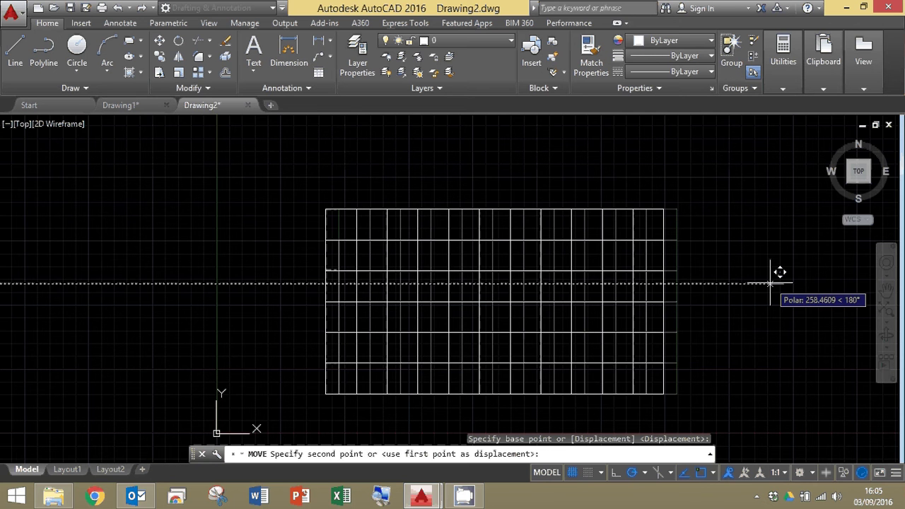
pyautogui.write('300')
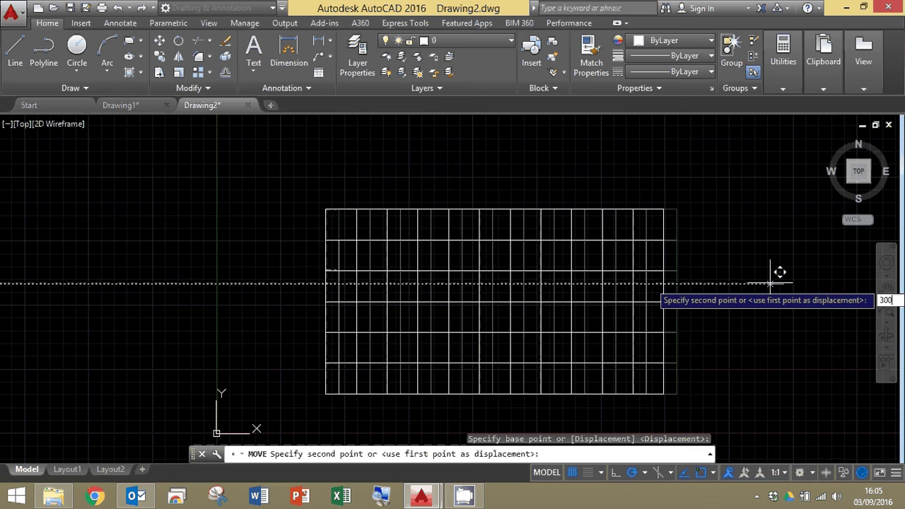
pyautogui.press('Return')
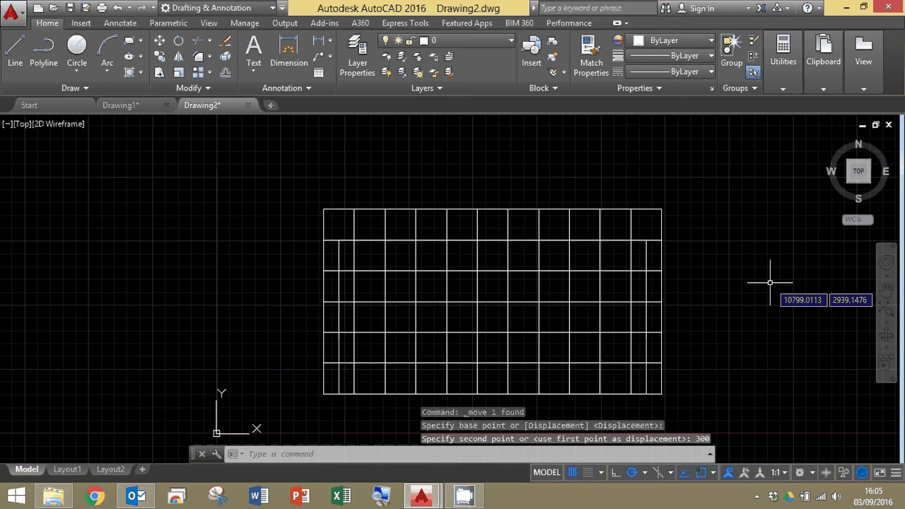
# Step: Move the tile grid 300 downward, then select the inner room rectangle
pyautogui.press('Return')
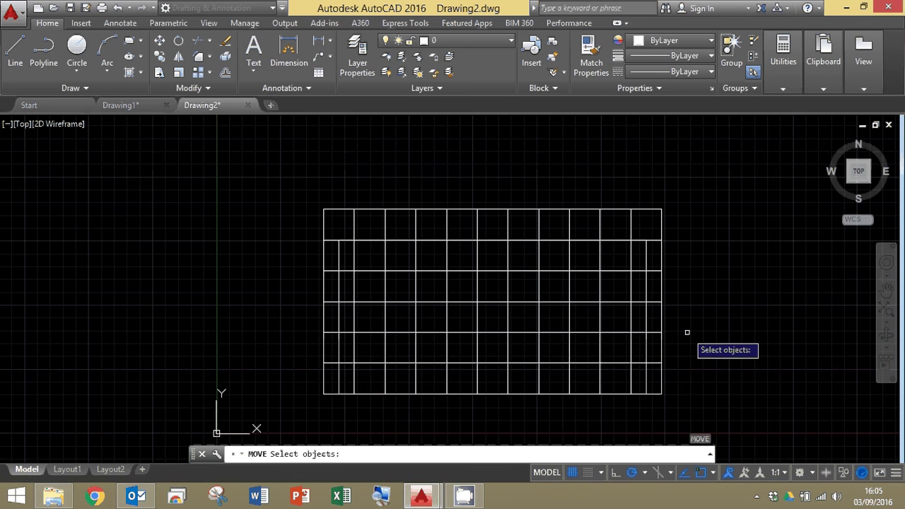
pyautogui.click(660, 319)
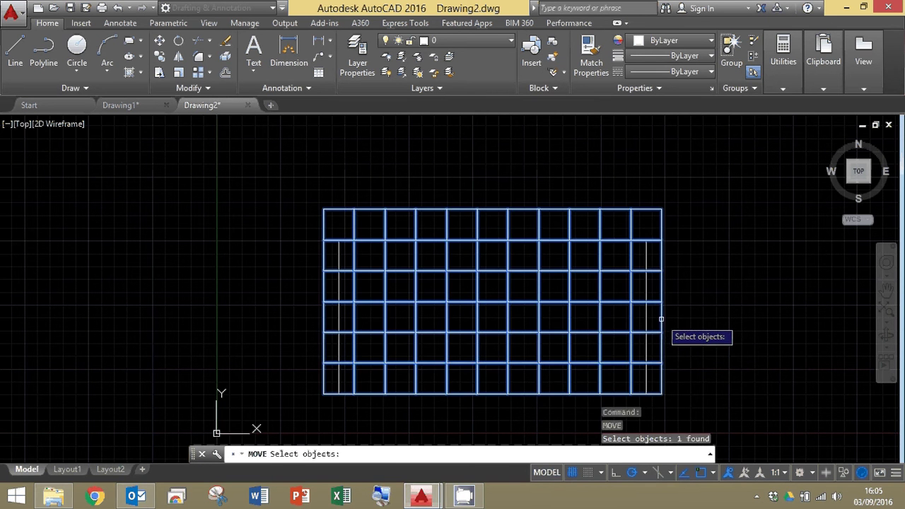
pyautogui.press('Return')
pyautogui.click(732, 322)
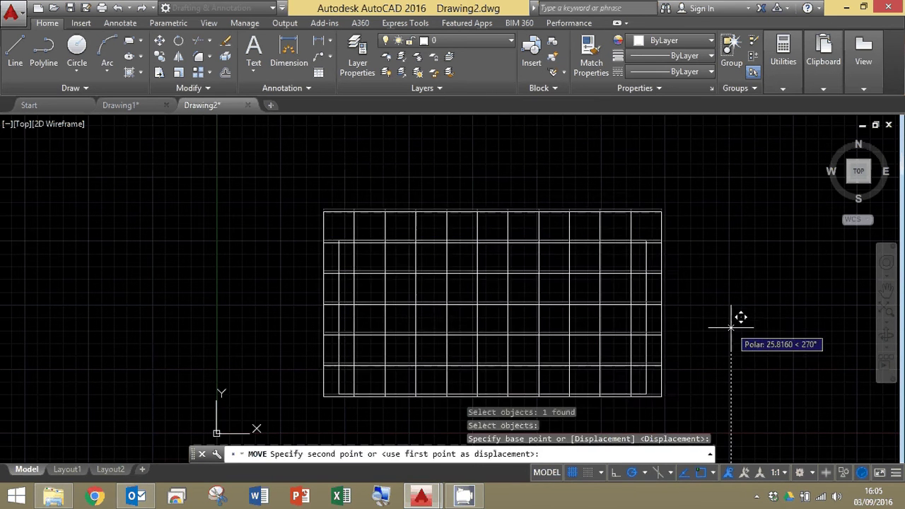
pyautogui.write('300')
pyautogui.press('Return')
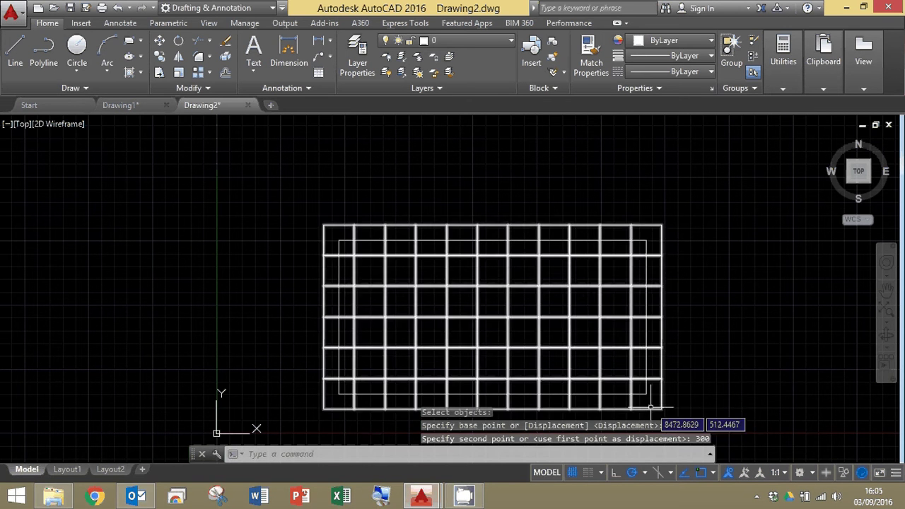
pyautogui.click(645, 393)
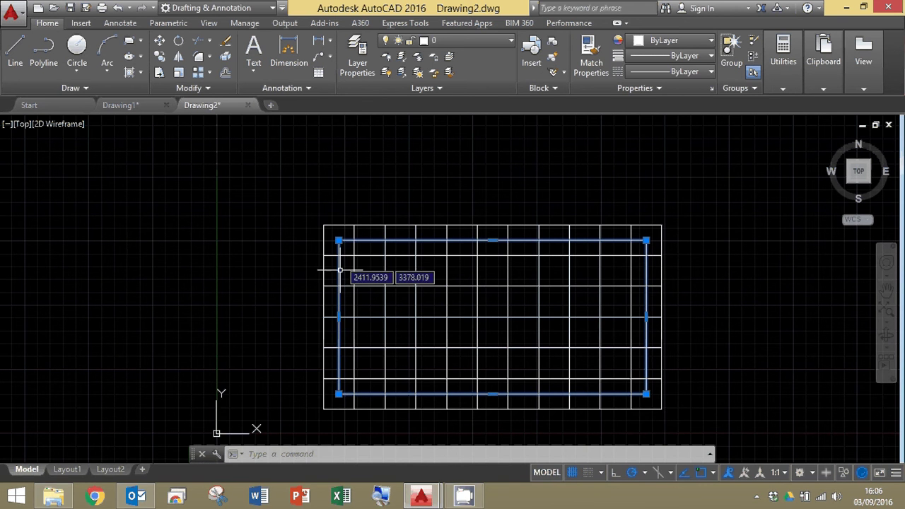
pyautogui.click(332, 402)
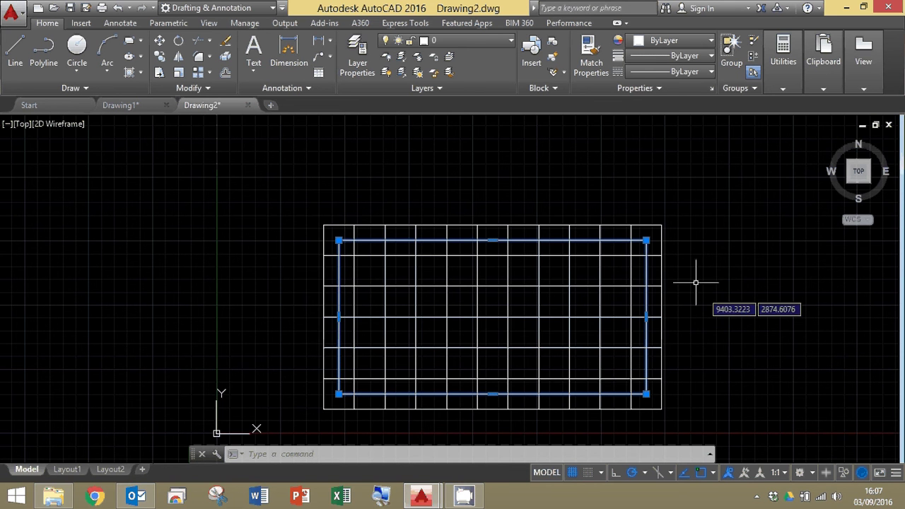
# Step: Switch to Drawing1 and centre its irregular room outline in view
pyautogui.click(122, 106)
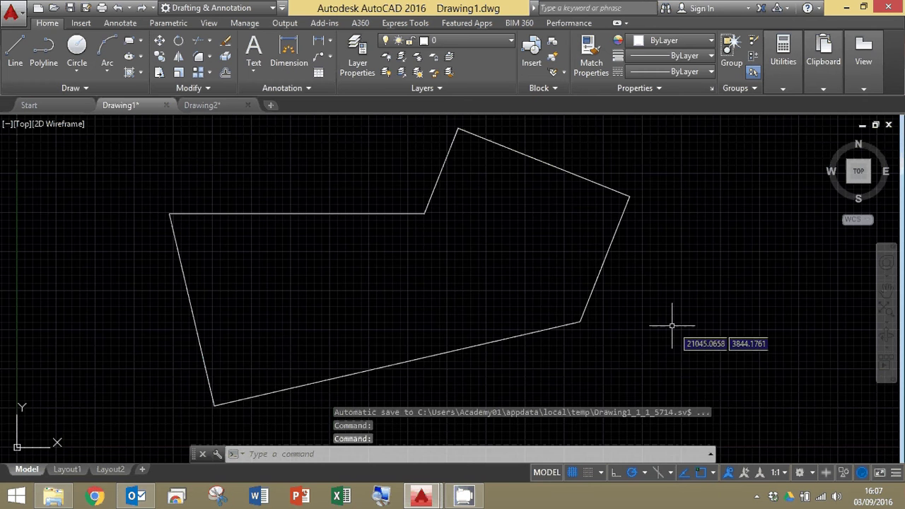
pyautogui.scroll(-3, 667, 324)
pyautogui.moveTo(665, 323); pyautogui.dragTo(672, 278, button='middle')
# Step: Move the UCS origin to the outline's lower-left corner with X along the bottom edge
pyautogui.click(259, 367)
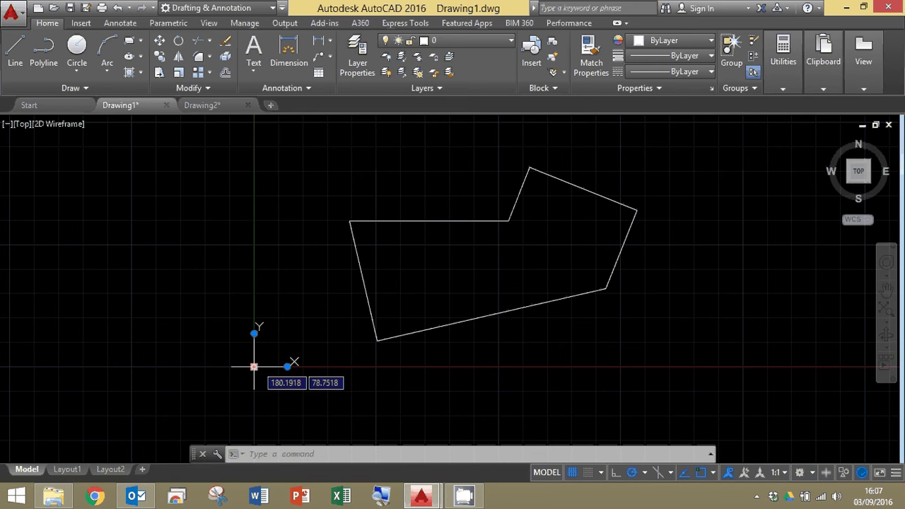
pyautogui.click(255, 366)
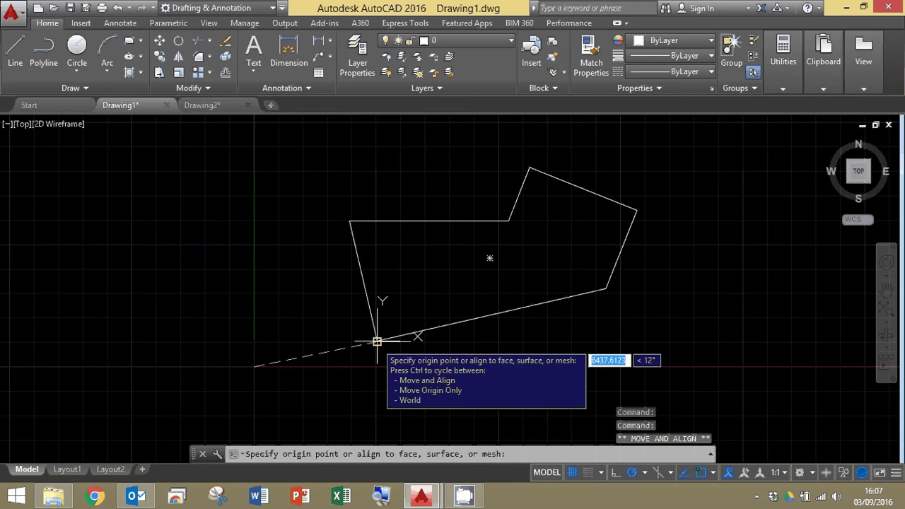
pyautogui.click(377, 342)
pyautogui.click(411, 341)
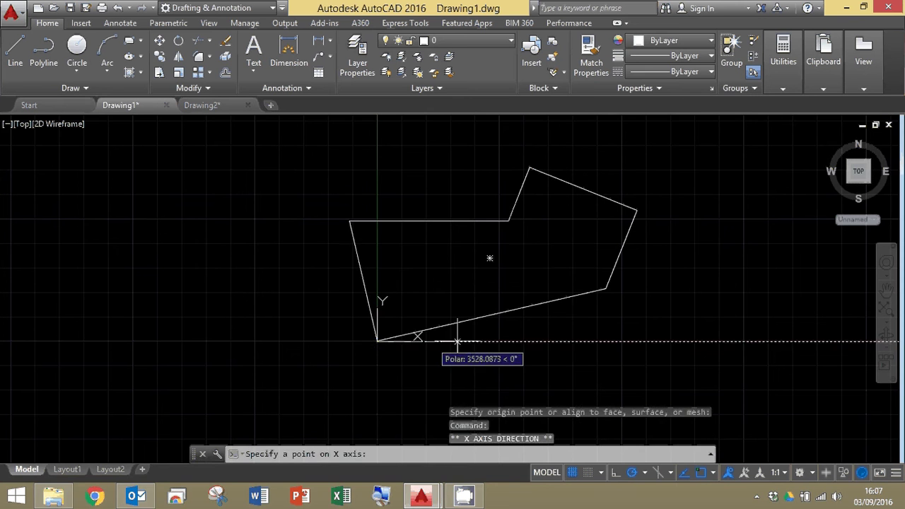
pyautogui.click(605, 288)
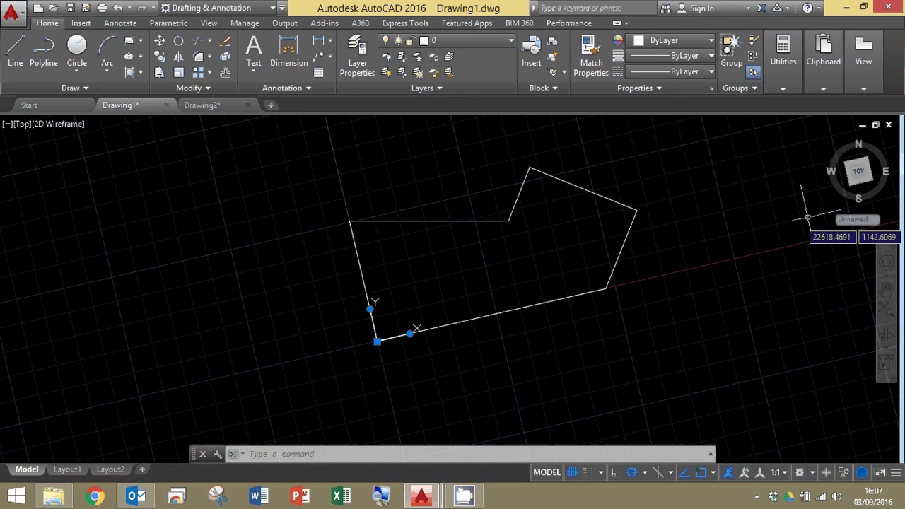
# Step: Set the Top view from the ViewCube so the bottom edge lies horizontal
pyautogui.click(858, 174)
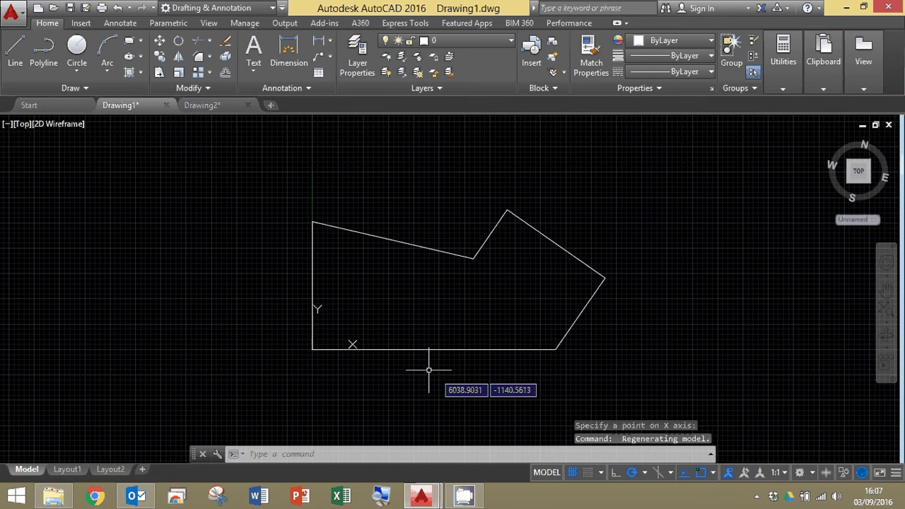
pyautogui.click(348, 345)
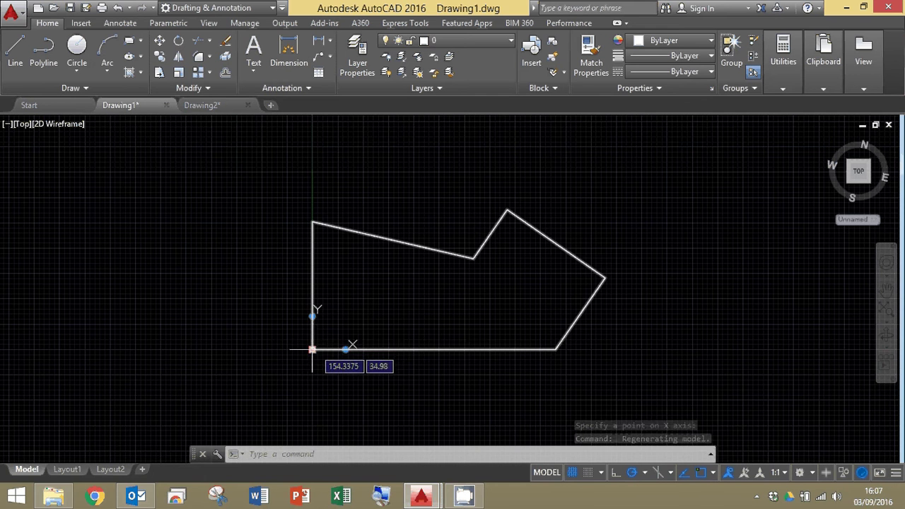
pyautogui.click(312, 349)
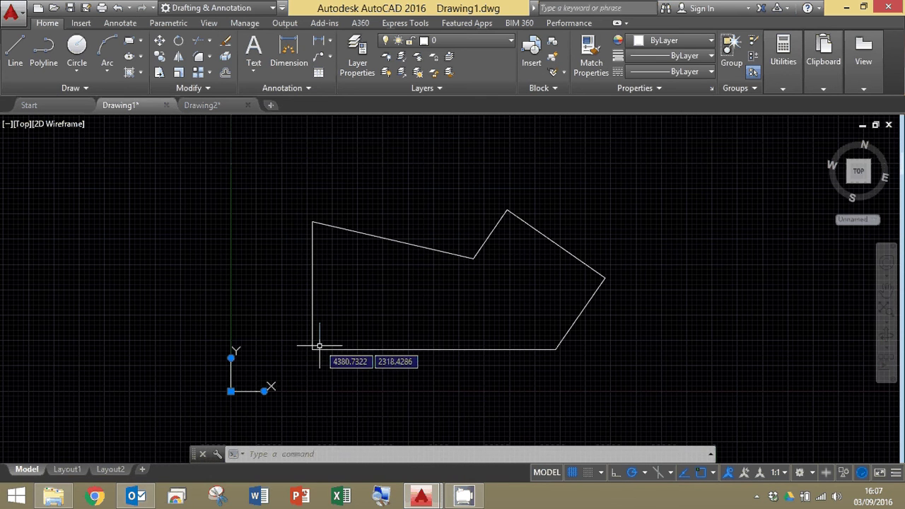
pyautogui.press('Escape')
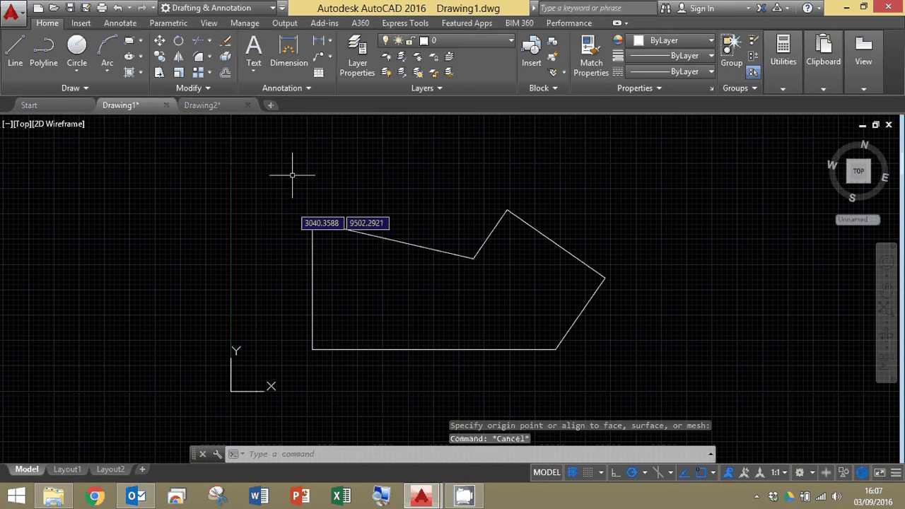
# Step: Draw a 600×600 square from the outline's lower-left corner and select it
pyautogui.click(130, 40)
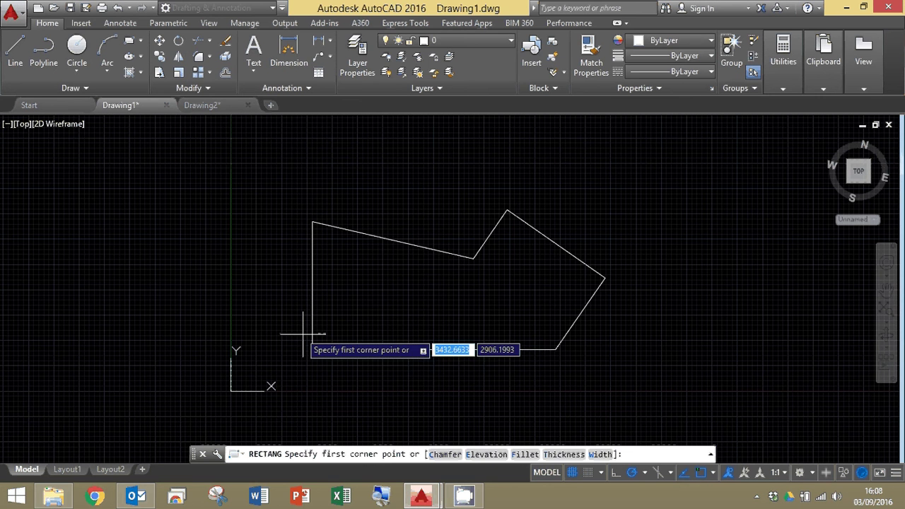
pyautogui.click(313, 348)
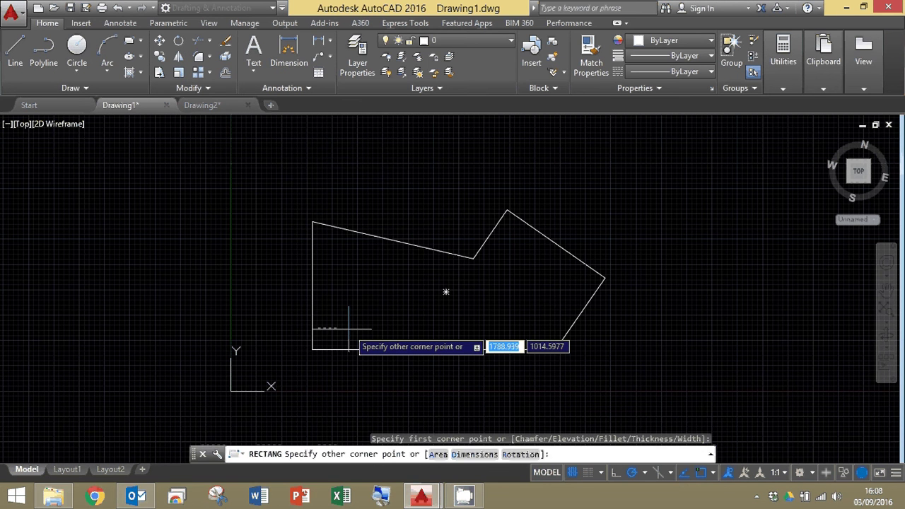
pyautogui.write('600')
pyautogui.press('Tab')
pyautogui.write('6')
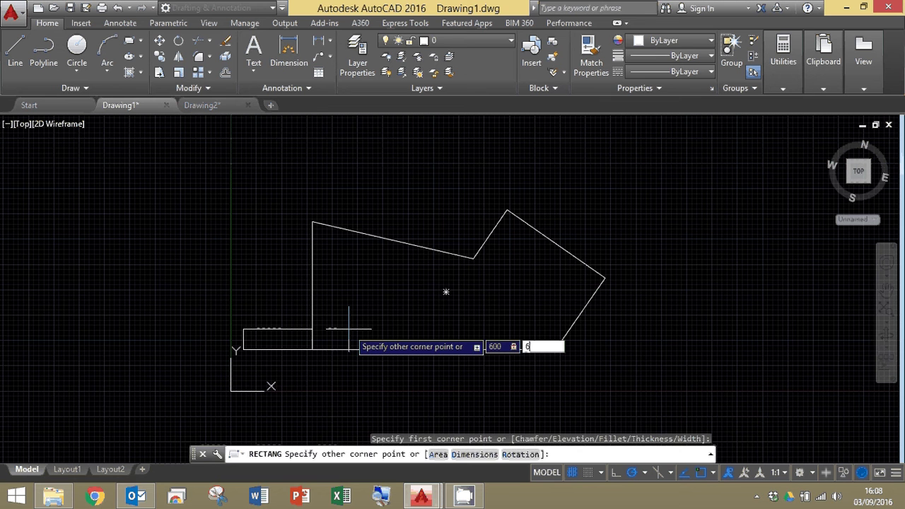
pyautogui.write('00')
pyautogui.press('Return')
pyautogui.scroll(2, 350, 340)
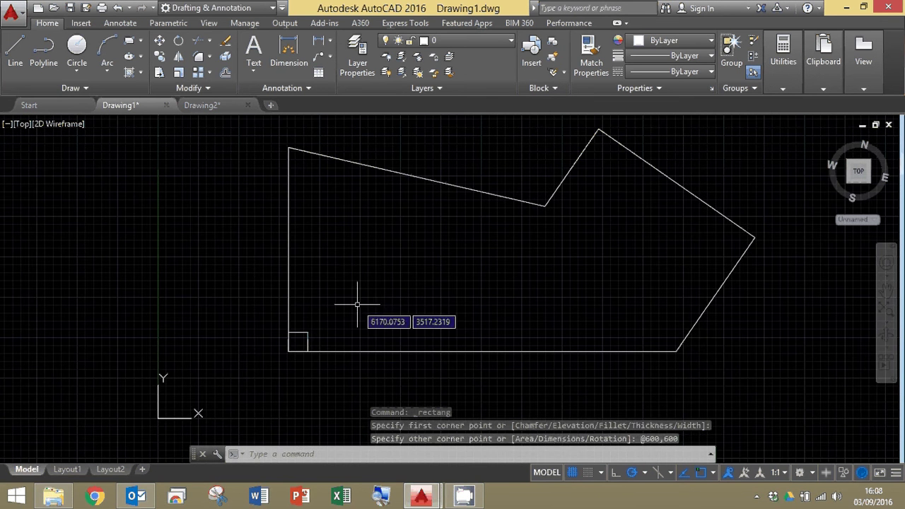
pyautogui.scroll(-2, 377, 290)
pyautogui.moveTo(378, 290); pyautogui.dragTo(318, 309, button='middle')
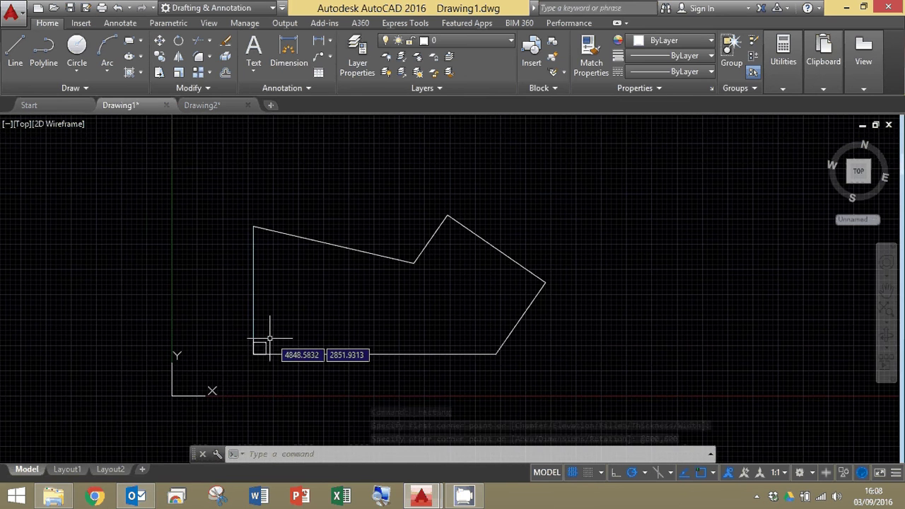
pyautogui.click(268, 342)
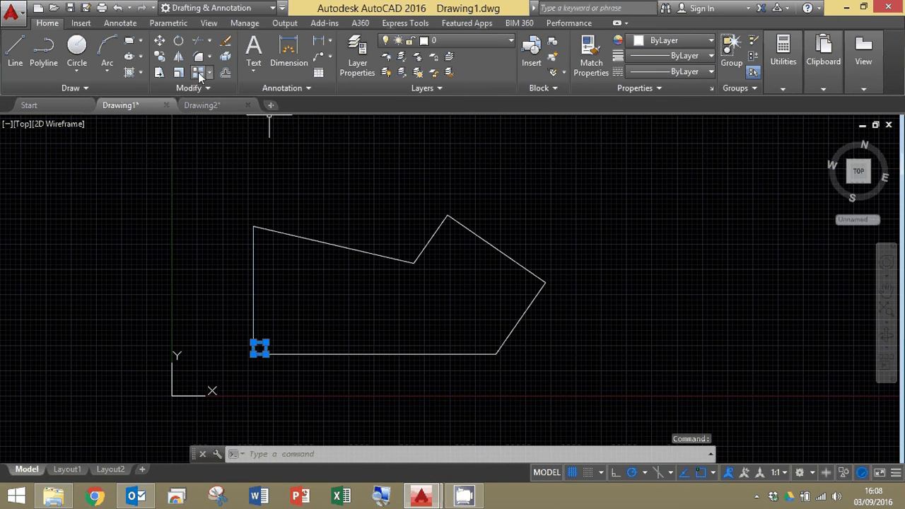
# Step: Array the square tile rectangularly at 600 column and 600 row spacing
pyautogui.click(199, 73)
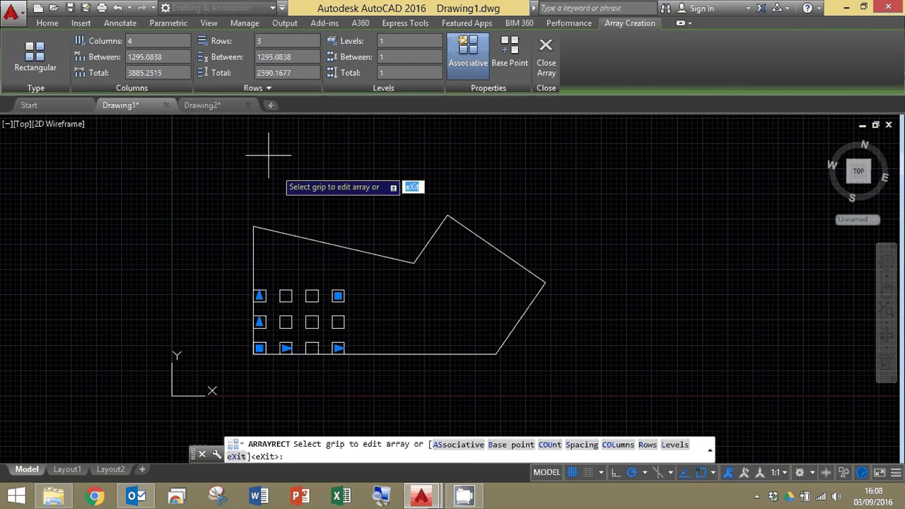
pyautogui.click(152, 56)
pyautogui.write('600')
pyautogui.press('Return')
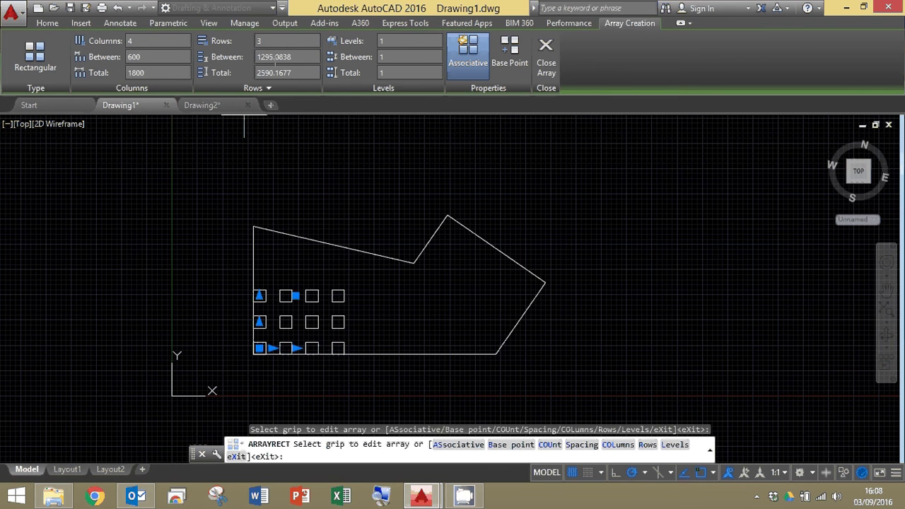
pyautogui.click(275, 58)
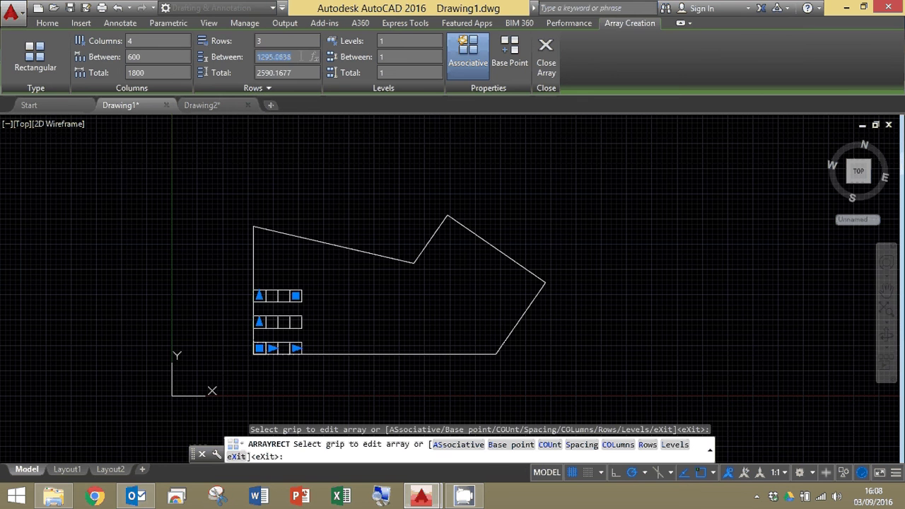
pyautogui.write('600')
pyautogui.press('Return')
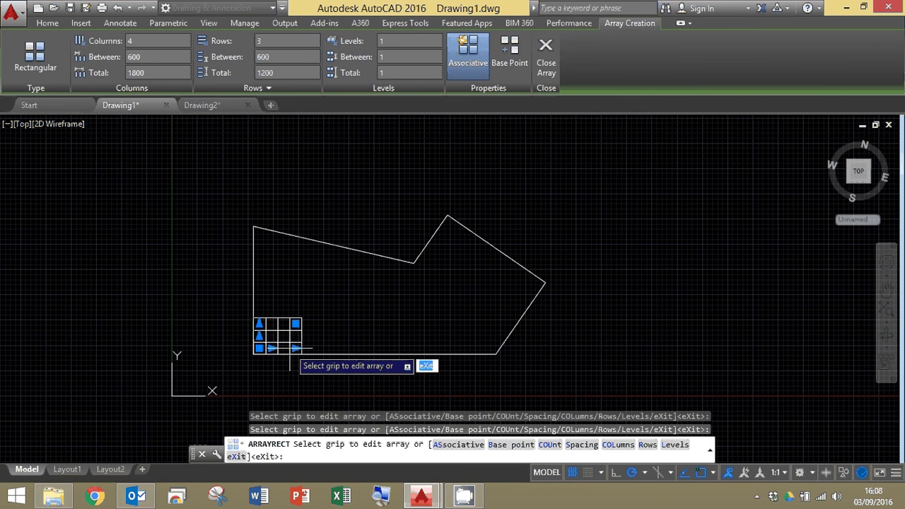
# Step: Drag the count grips out to 26 columns and 13 rows
pyautogui.click(296, 348)
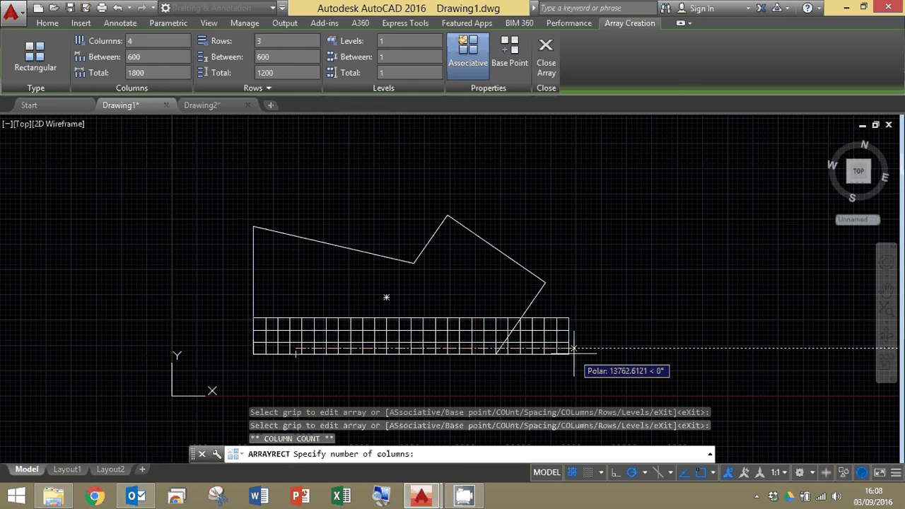
pyautogui.click(574, 348)
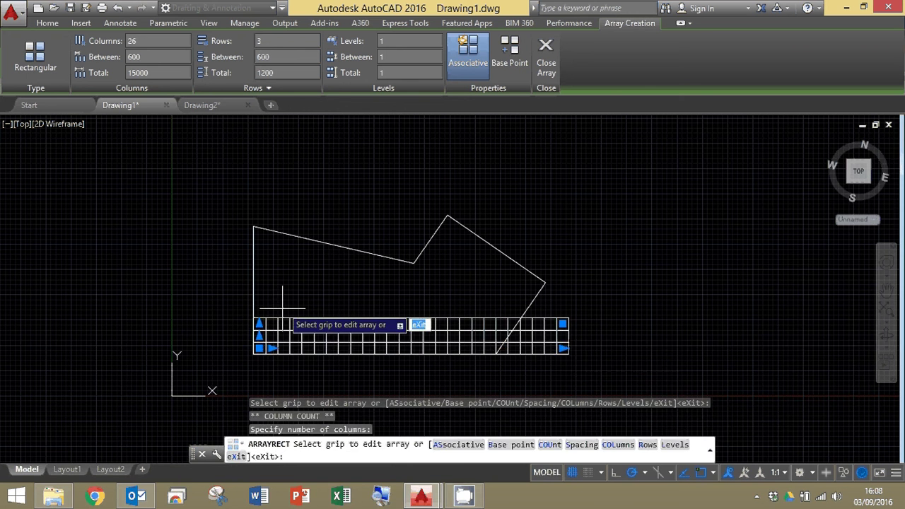
pyautogui.click(255, 319)
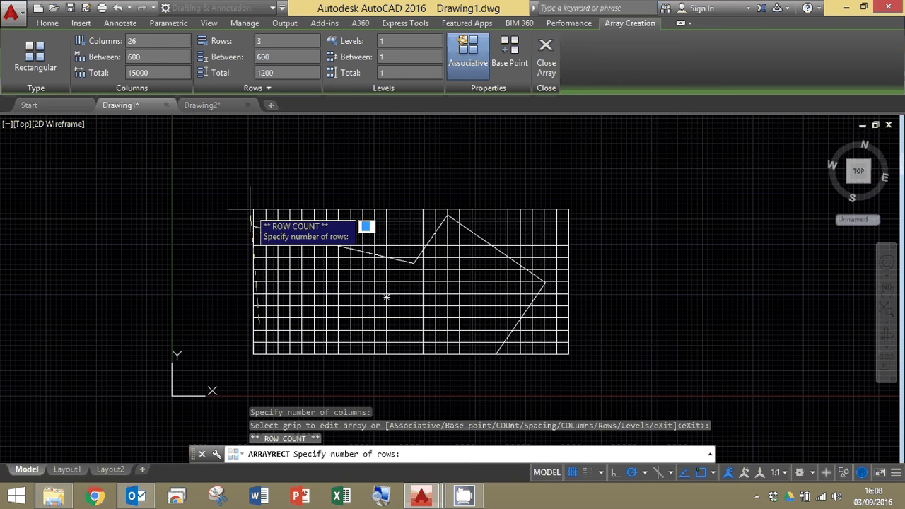
pyautogui.click(254, 199)
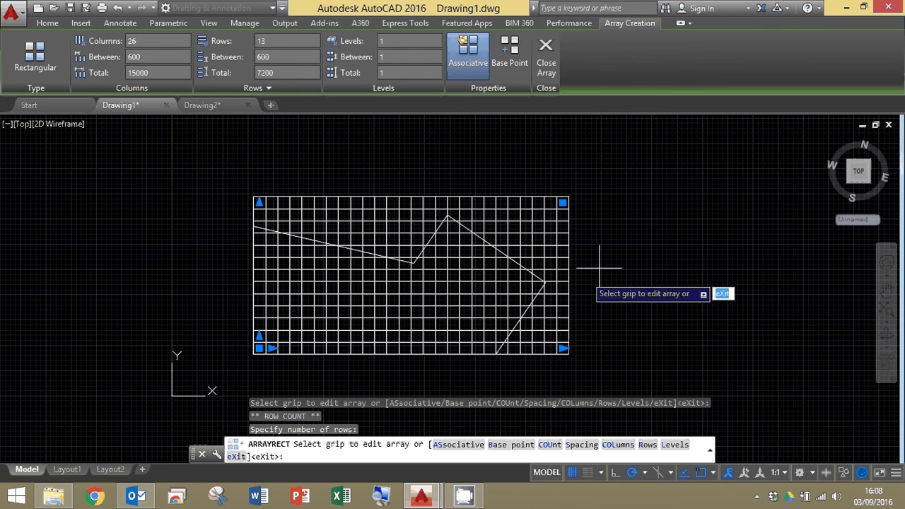
# Step: Close the array editor and move the tile grid 300 to the left
pyautogui.click(47, 22)
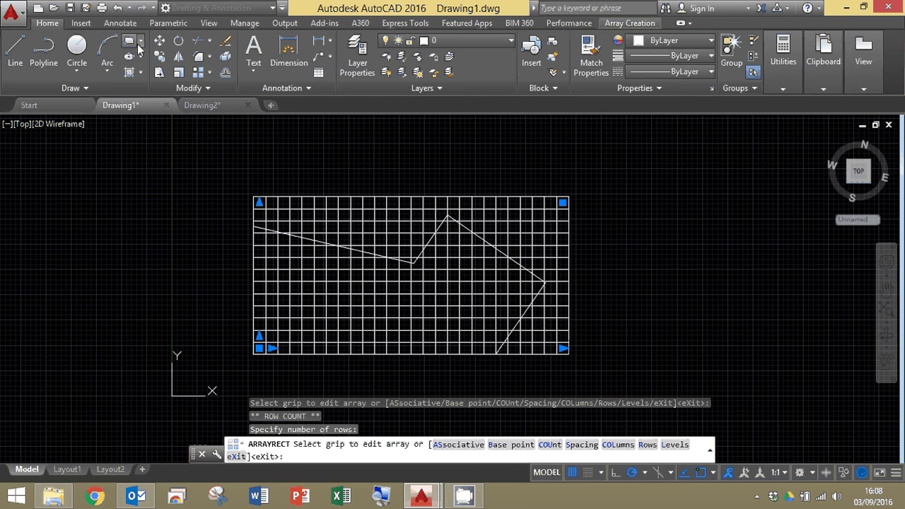
pyautogui.click(160, 40)
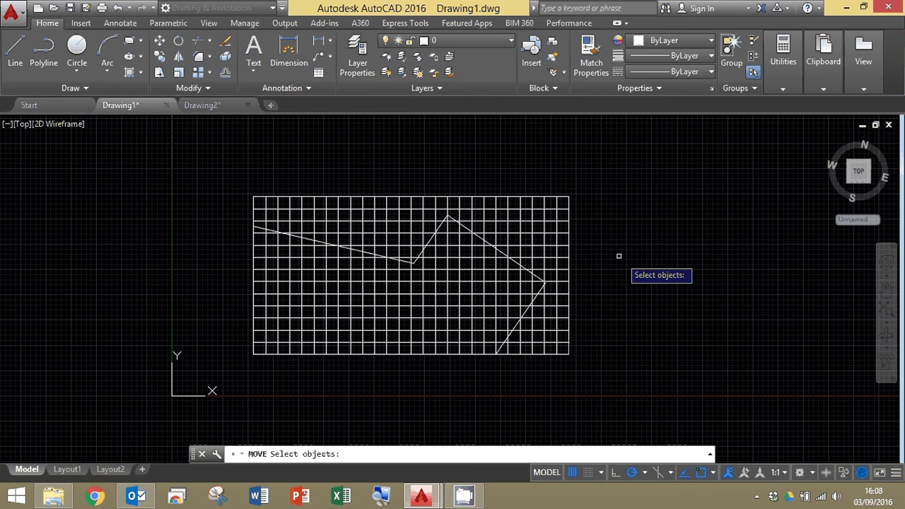
pyautogui.click(569, 239)
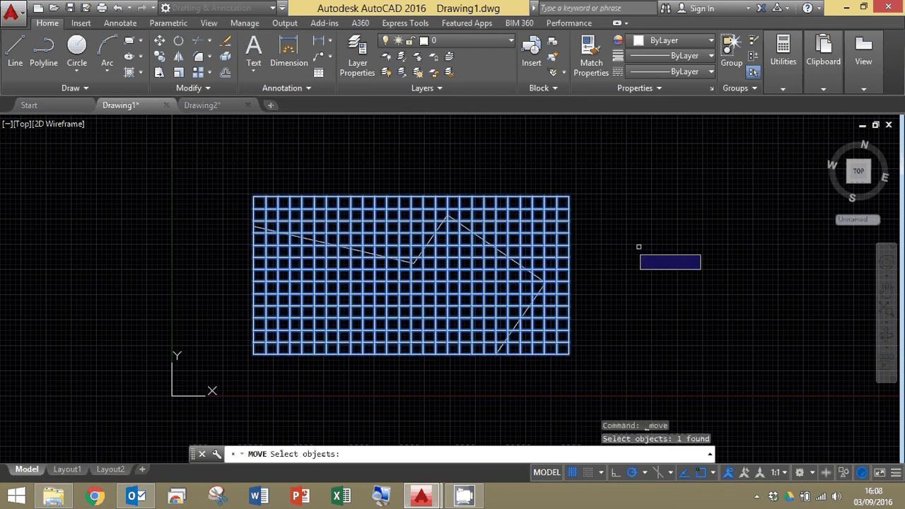
pyautogui.press('Return')
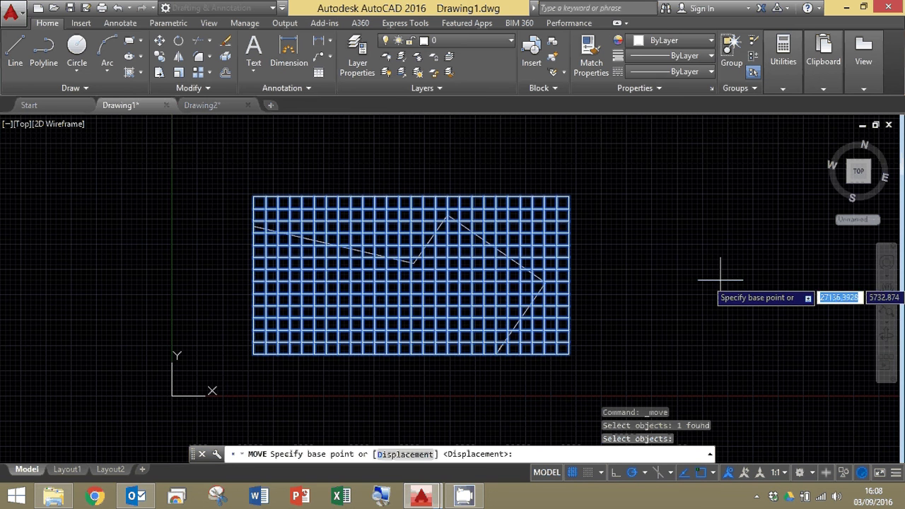
pyautogui.click(720, 280)
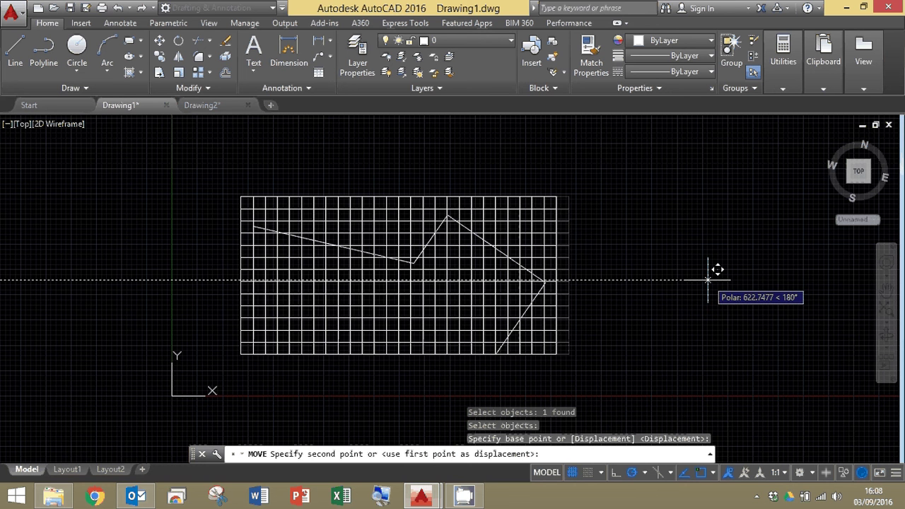
pyautogui.write('300')
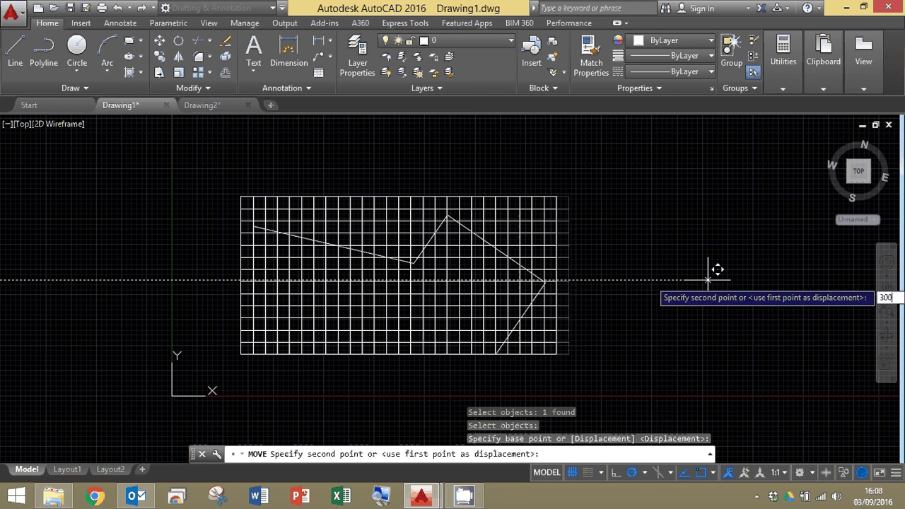
pyautogui.press('Return')
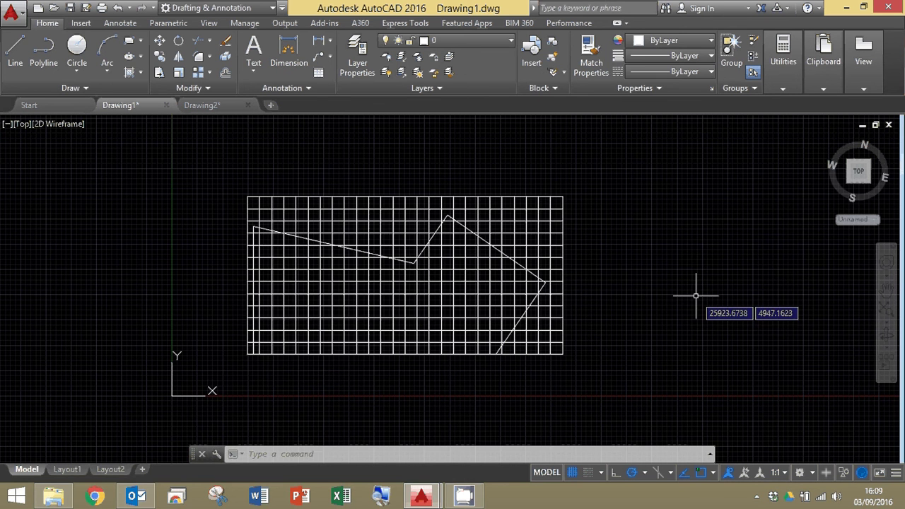
# Step: Move the tile grid 300 downward with the M command
pyautogui.write('m')
pyautogui.press('Return')
pyautogui.click(562, 252)
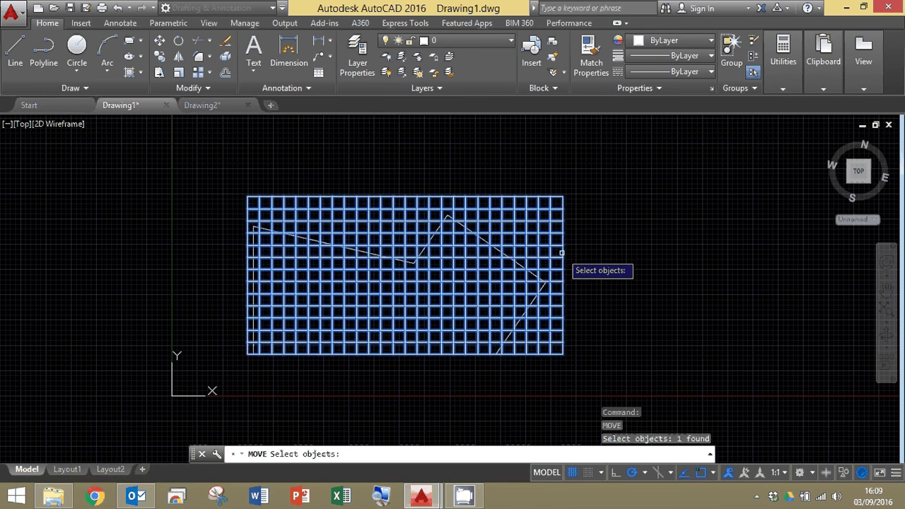
pyautogui.press('Return')
pyautogui.click(706, 253)
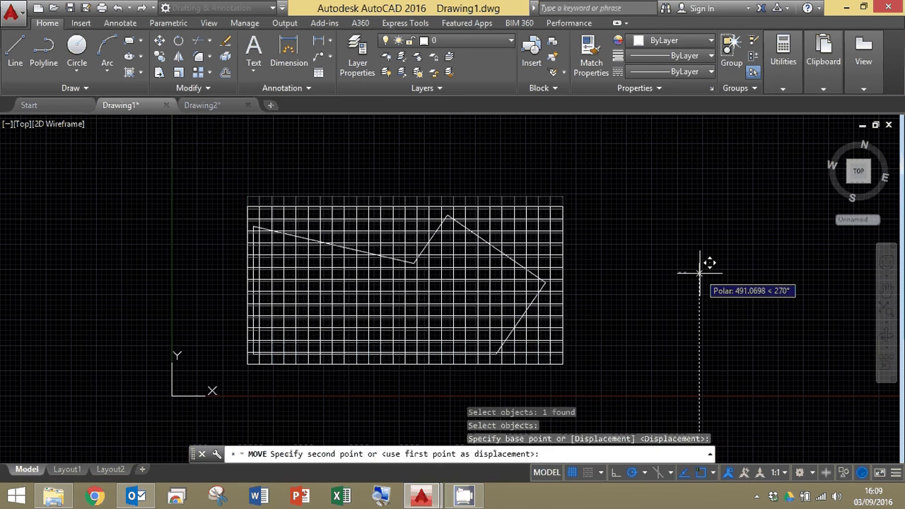
pyautogui.write('300')
pyautogui.press('Return')
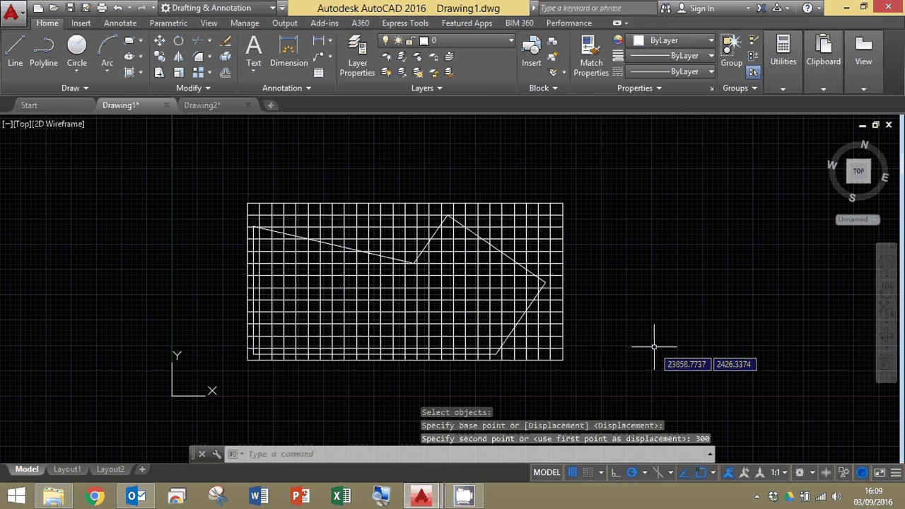
pyautogui.scroll(3, 344, 245)
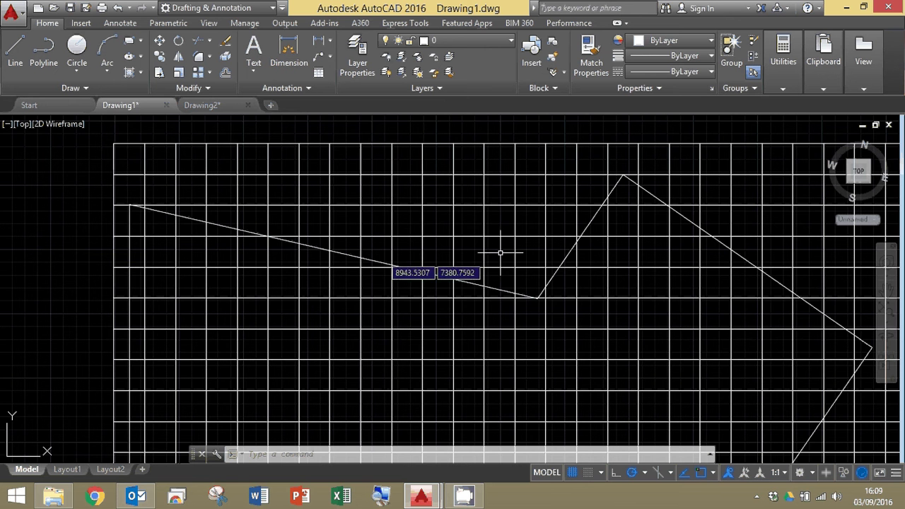
pyautogui.scroll(4, 607, 202)
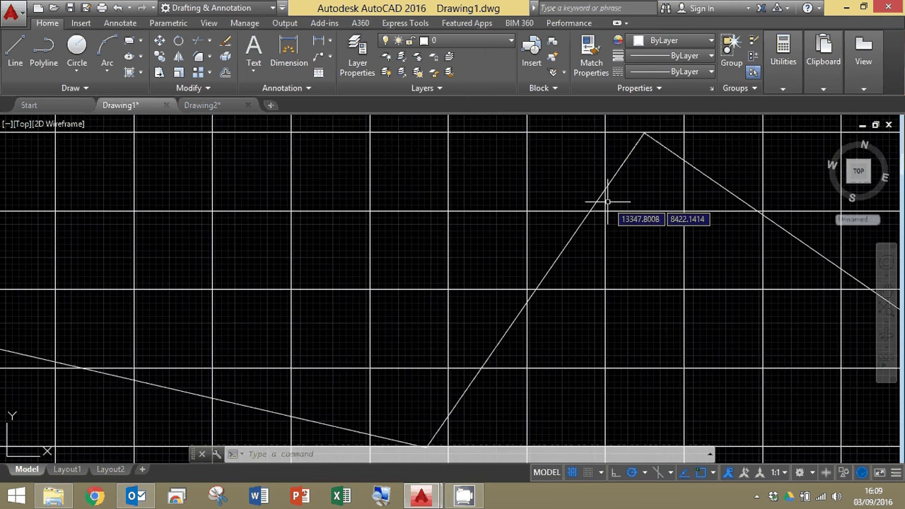
pyautogui.scroll(4, 607, 202)
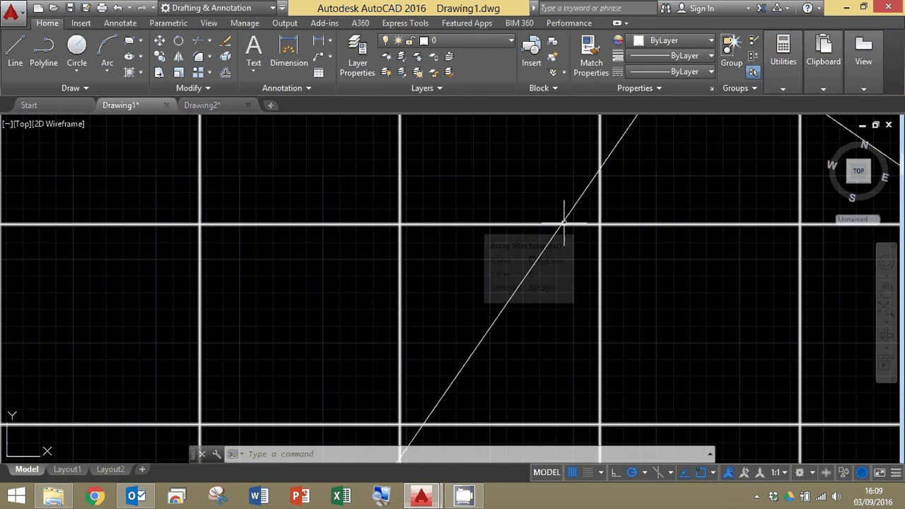
pyautogui.scroll(-2, 622, 239)
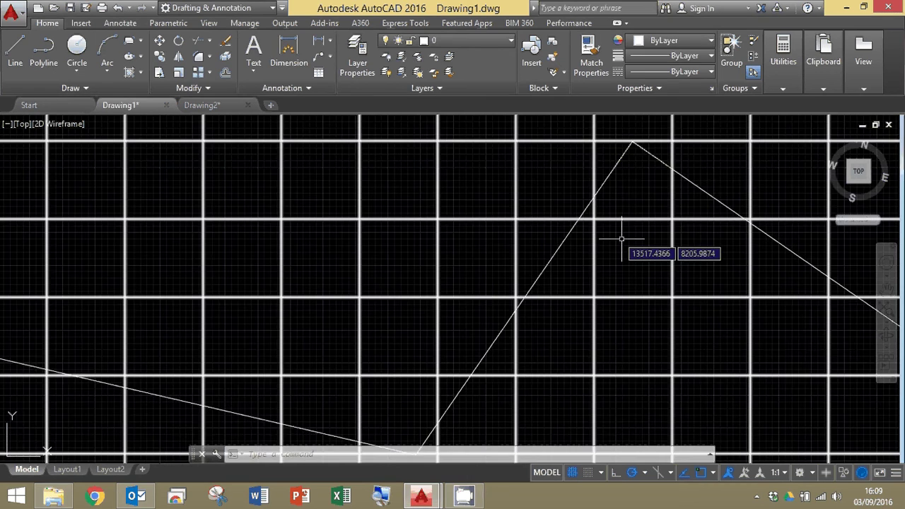
pyautogui.moveTo(747, 319)
pyautogui.mouseDown(button='middle')
pyautogui.moveTo(639, 298)
pyautogui.moveTo(526, 241)
pyautogui.mouseUp(button='middle')
pyautogui.scroll(3, 533, 186)
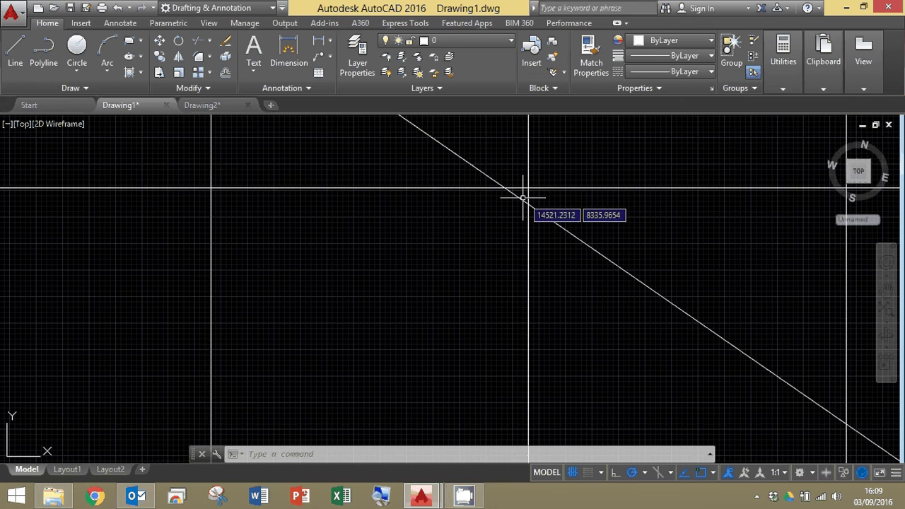
pyautogui.scroll(-4, 529, 197)
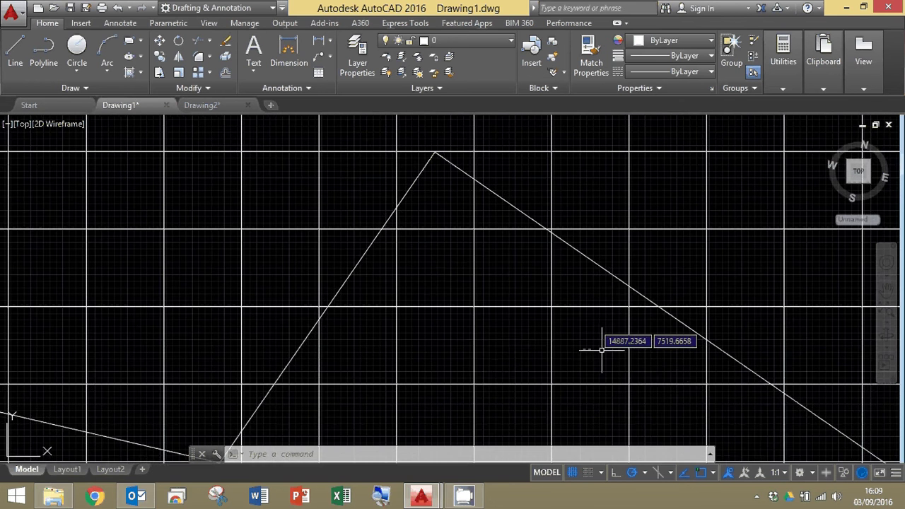
pyautogui.moveTo(703, 384)
pyautogui.mouseDown(button='middle')
pyautogui.moveTo(690, 387)
pyautogui.moveTo(444, 184)
pyautogui.mouseUp(button='middle')
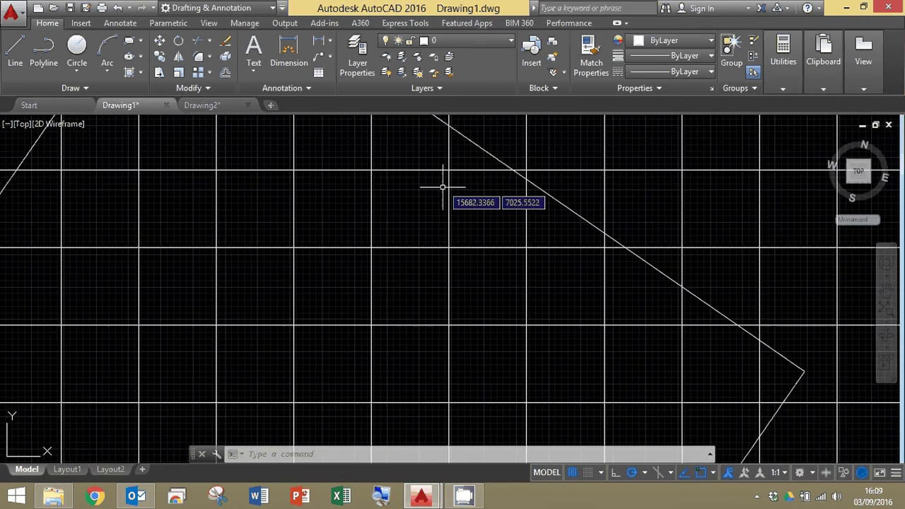
pyautogui.moveTo(685, 371)
pyautogui.mouseDown(button='middle')
pyautogui.moveTo(696, 334)
pyautogui.moveTo(642, 293)
pyautogui.moveTo(632, 297)
pyautogui.moveTo(697, 122)
pyautogui.mouseUp(button='middle')
pyautogui.scroll(-3, 283, 233)
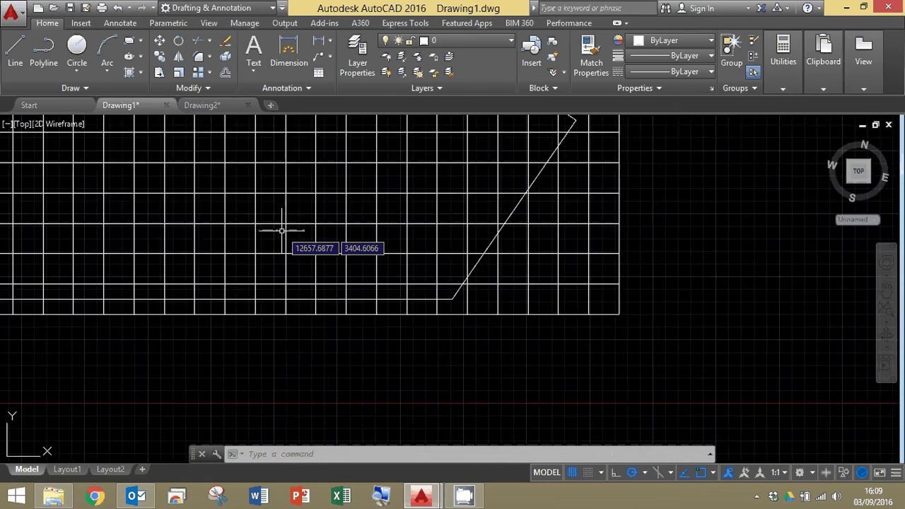
pyautogui.moveTo(247, 219); pyautogui.dragTo(495, 330, button='middle')
pyautogui.moveTo(299, 249); pyautogui.dragTo(196, 280, button='middle')
pyautogui.scroll(-2, 304, 247)
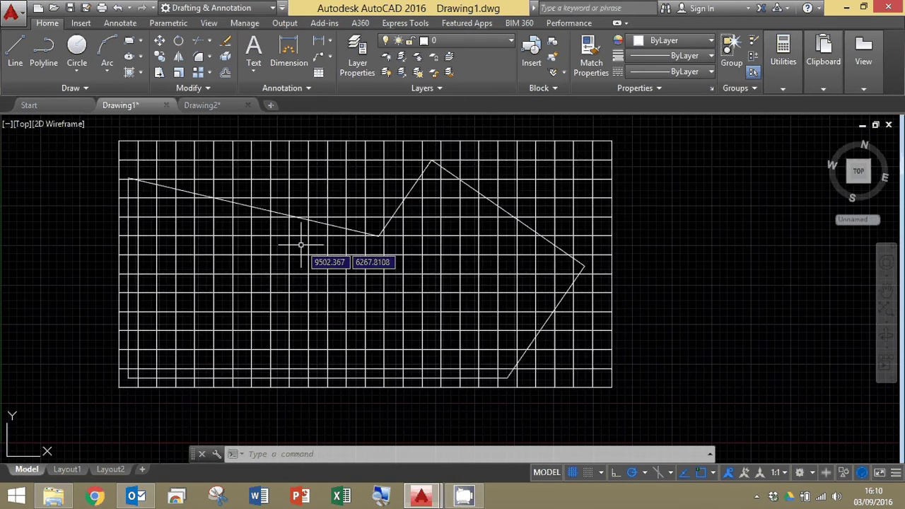
# Step: Explode the tile array into individual lines
pyautogui.click(591, 200)
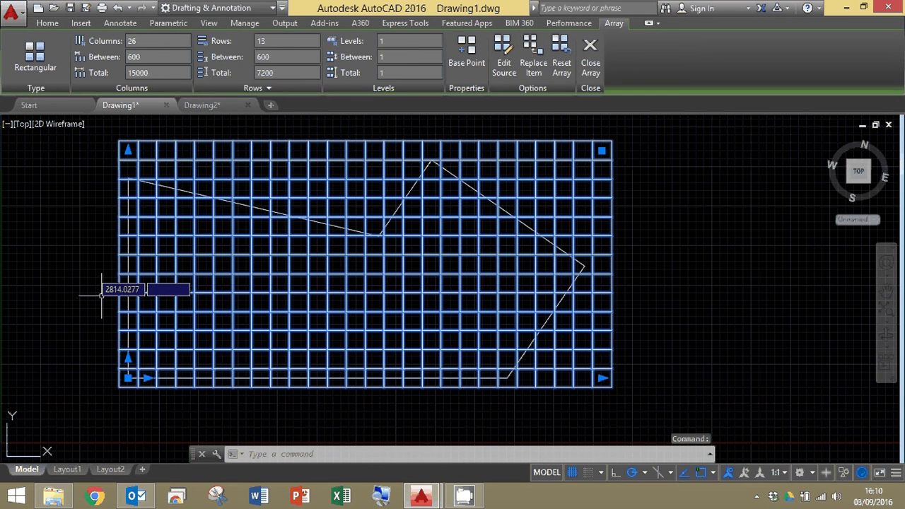
pyautogui.click(47, 23)
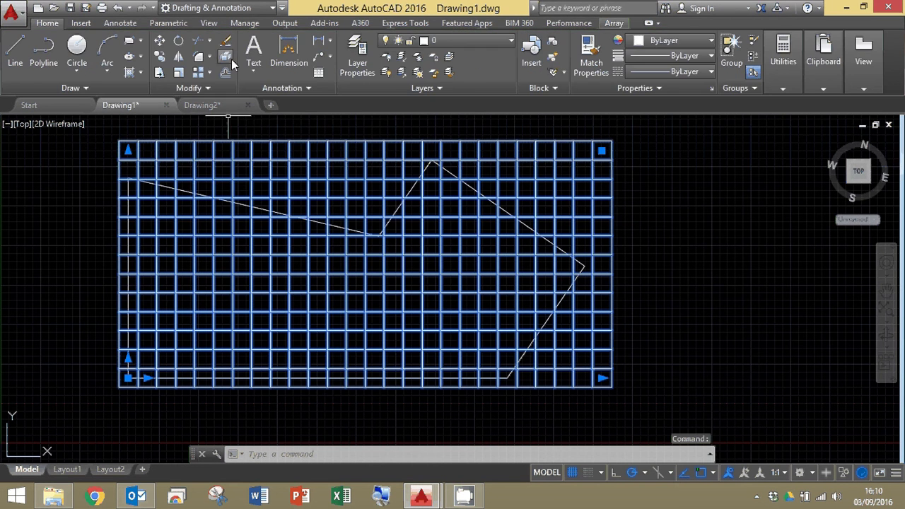
pyautogui.click(224, 72)
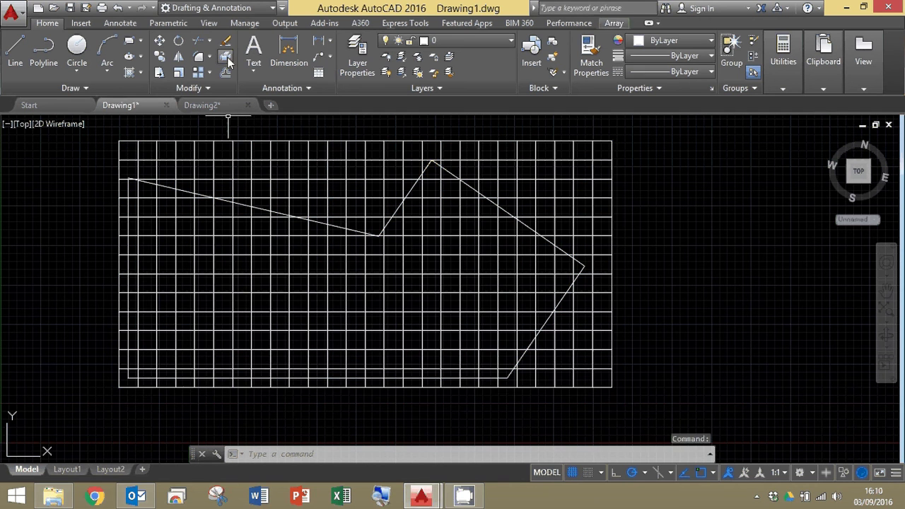
# Step: Crossing-select and delete the tiles beyond the top-right sloping wall
pyautogui.click(603, 188)
pyautogui.click(627, 225)
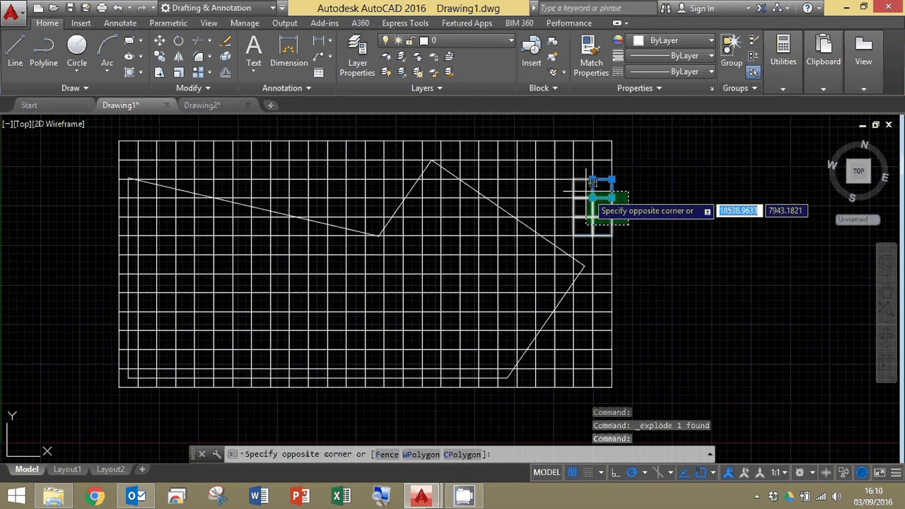
pyautogui.click(564, 142)
pyautogui.moveTo(564, 142)
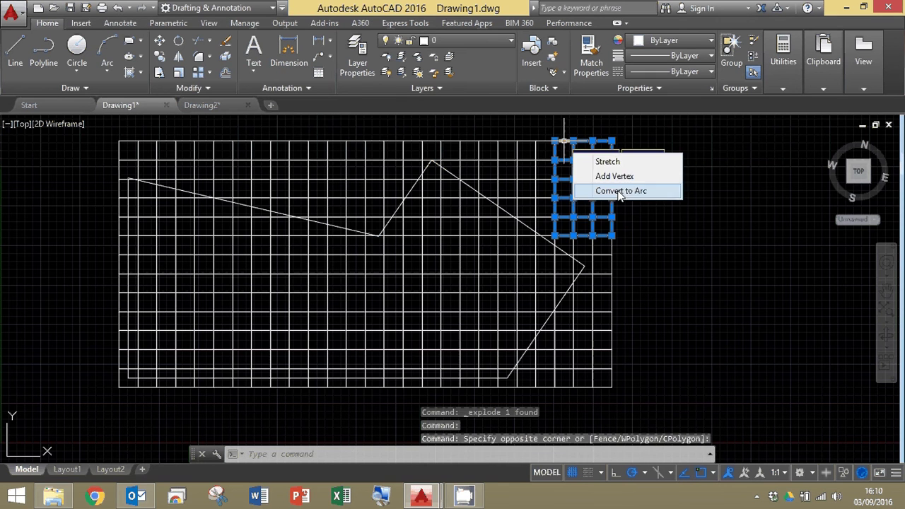
pyautogui.press('Delete')
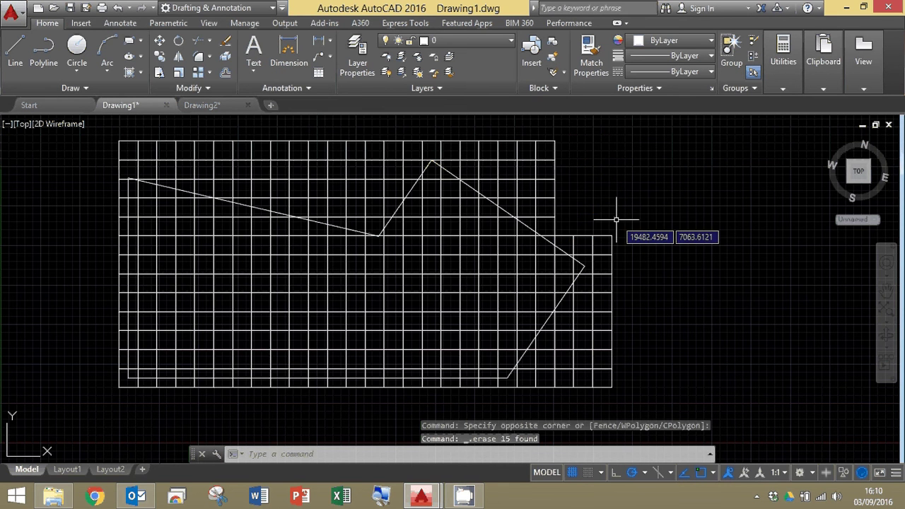
pyautogui.click(571, 199)
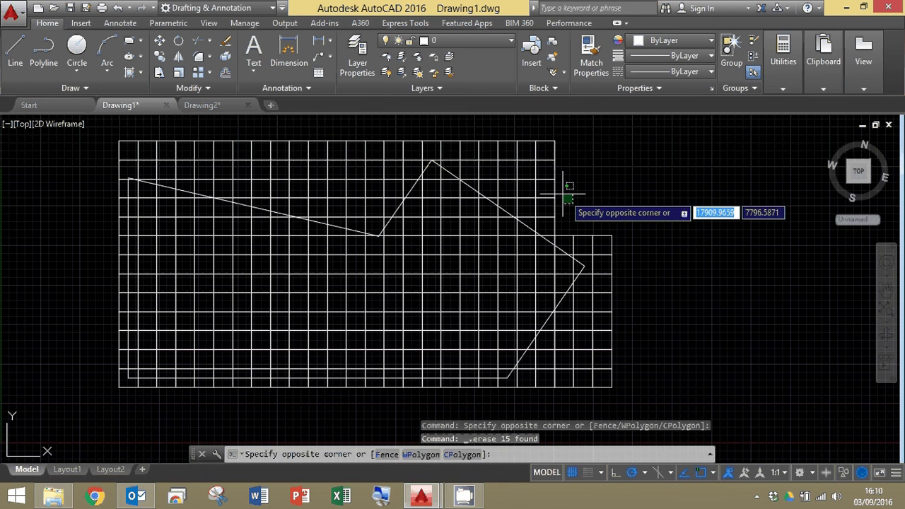
pyautogui.click(520, 136)
pyautogui.press('Delete')
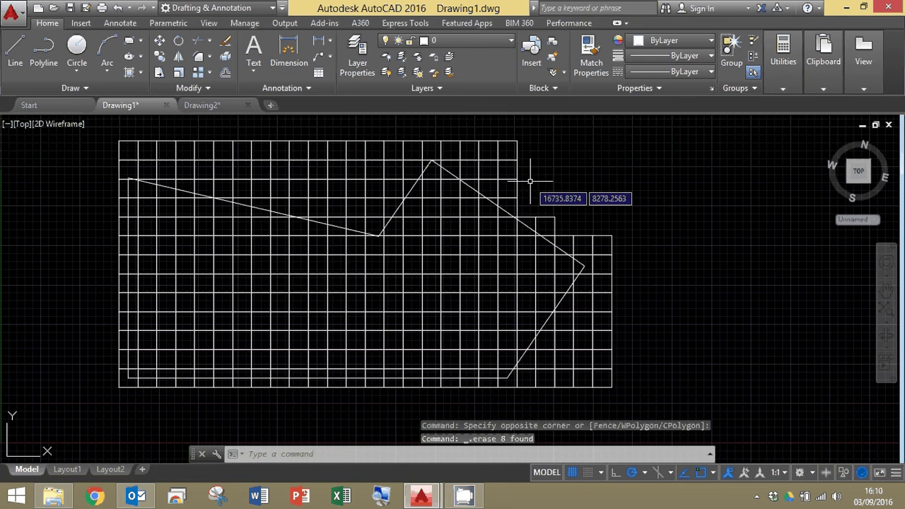
# Step: Erase the further surplus grid lines left at the top right
pyautogui.click(530, 178)
pyautogui.click(518, 134)
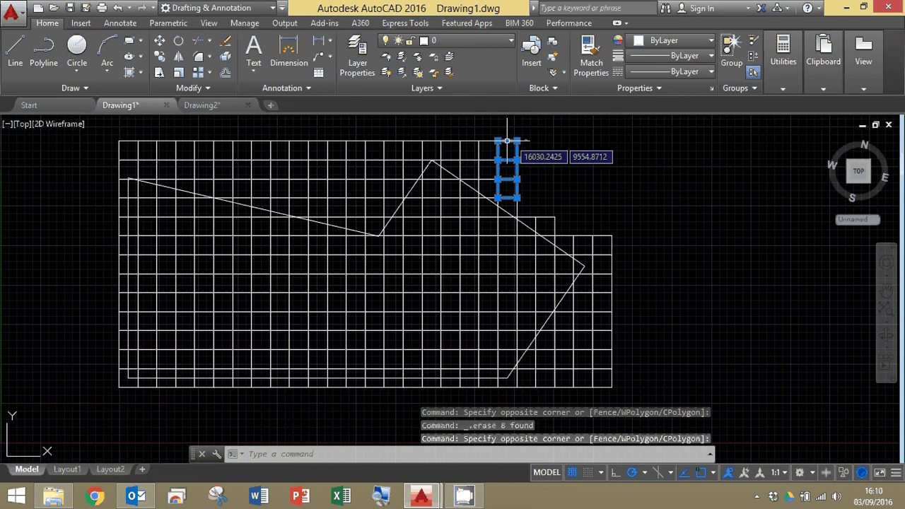
pyautogui.press('Delete')
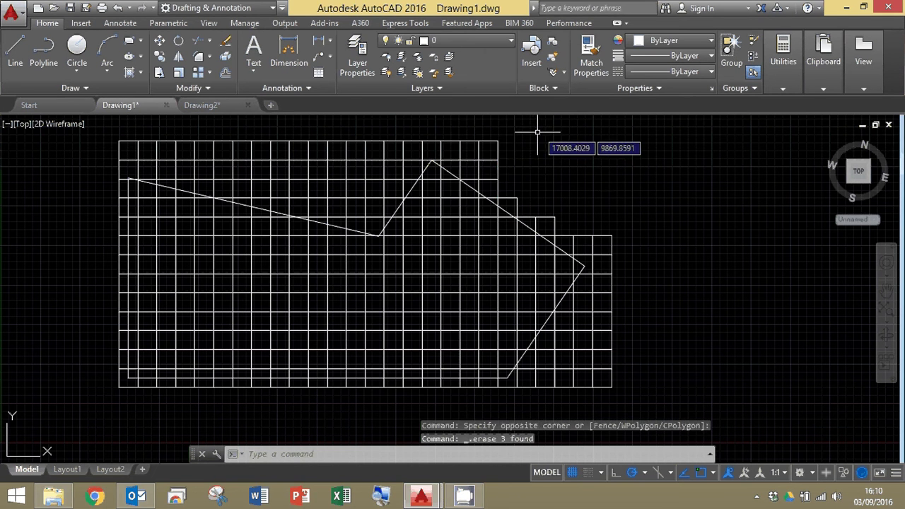
pyautogui.click(514, 167)
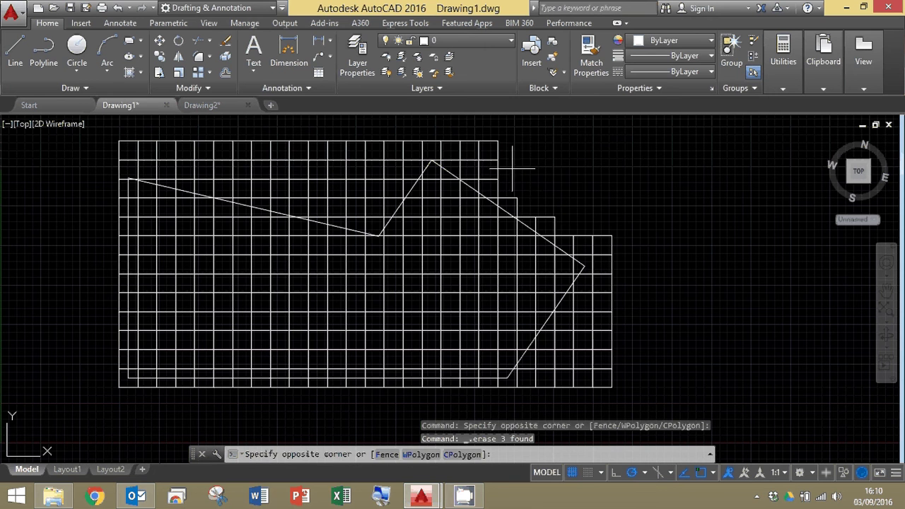
pyautogui.click(465, 132)
pyautogui.press('Delete')
# Step: Pan to the grid's top edge and crossing-select its top row of lines
pyautogui.scroll(6, 461, 184)
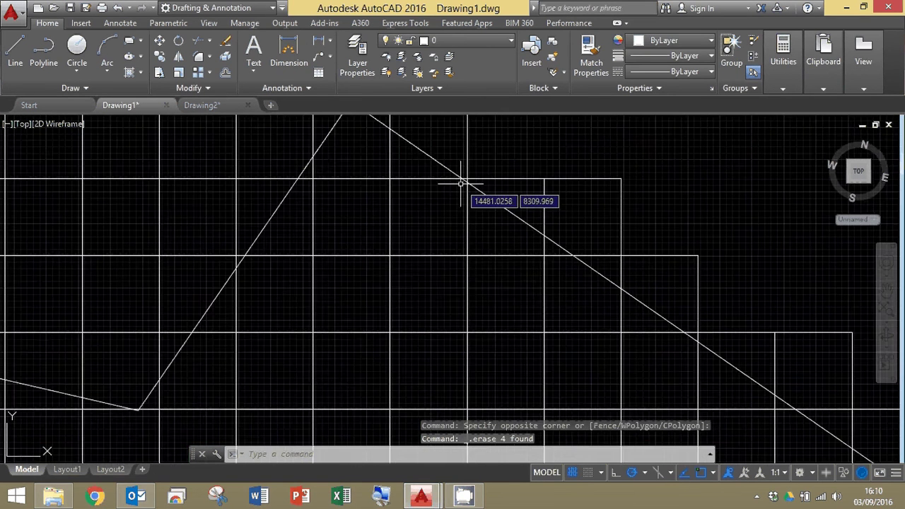
pyautogui.scroll(4, 460, 184)
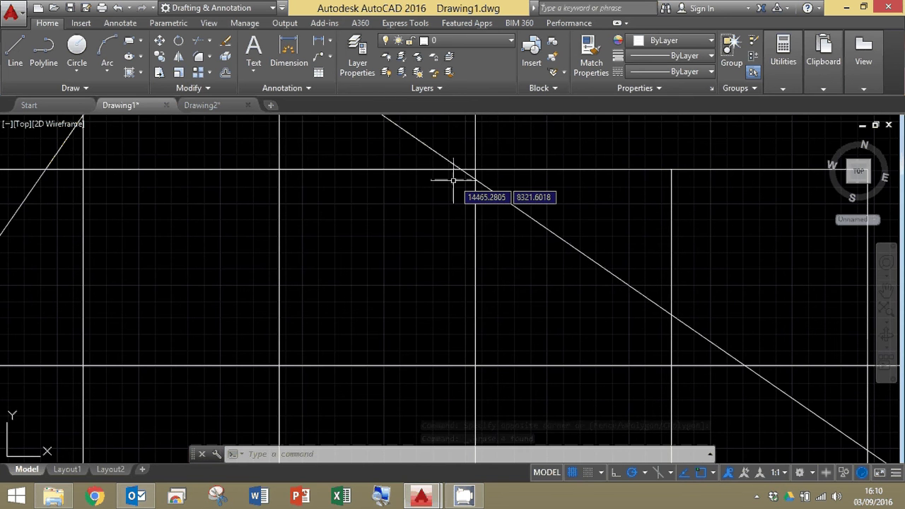
pyautogui.scroll(-6, 456, 182)
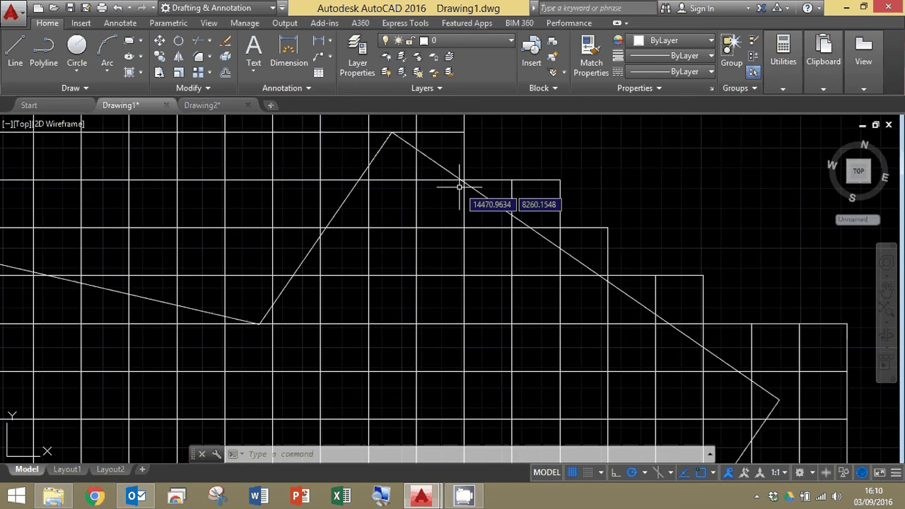
pyautogui.moveTo(460, 187)
pyautogui.mouseDown(button='middle')
pyautogui.moveTo(469, 290)
pyautogui.moveTo(495, 319)
pyautogui.mouseUp(button='middle')
pyautogui.click(520, 223)
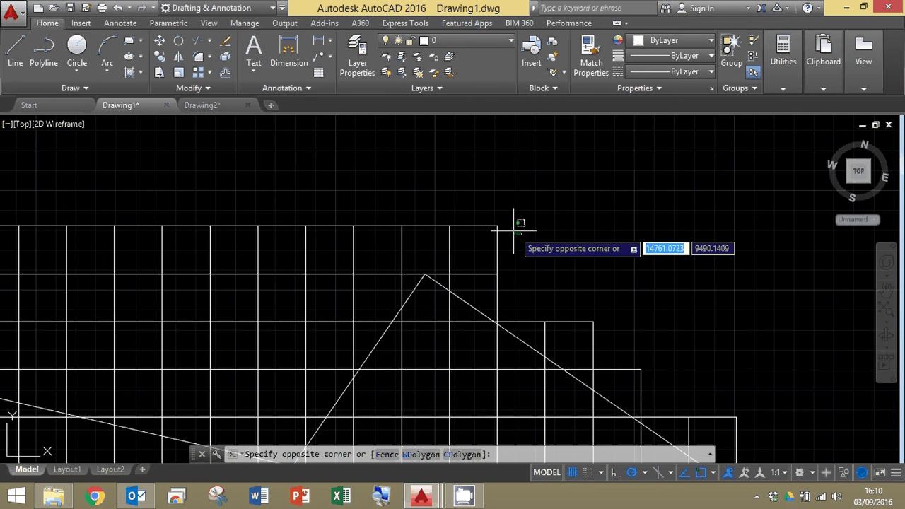
pyautogui.moveTo(0, 222); pyautogui.dragTo(479, 181, button='middle')
# Step: Erase the grid's top row of lines, then select and cancel the small square above the peak
pyautogui.click(77, 170)
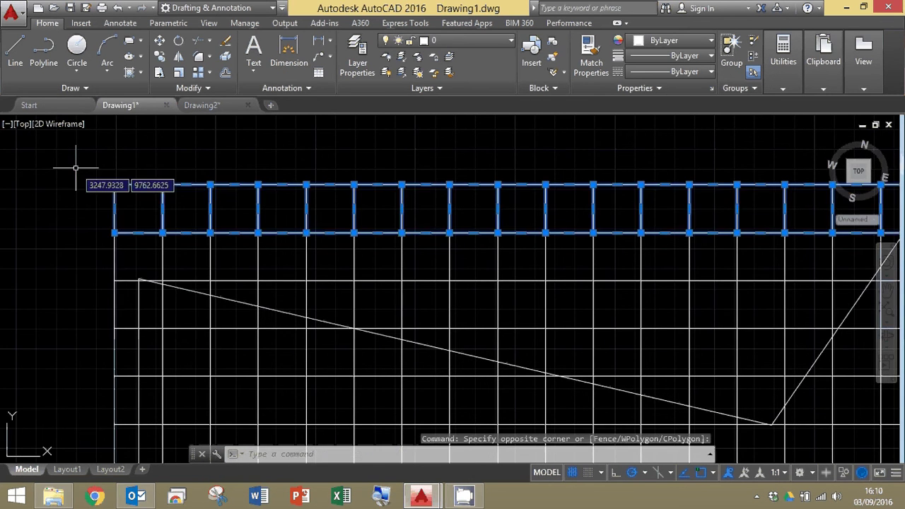
pyautogui.press('Delete')
pyautogui.scroll(-2, 289, 262)
pyautogui.moveTo(415, 329); pyautogui.dragTo(160, 241, button='middle')
pyautogui.click(388, 167)
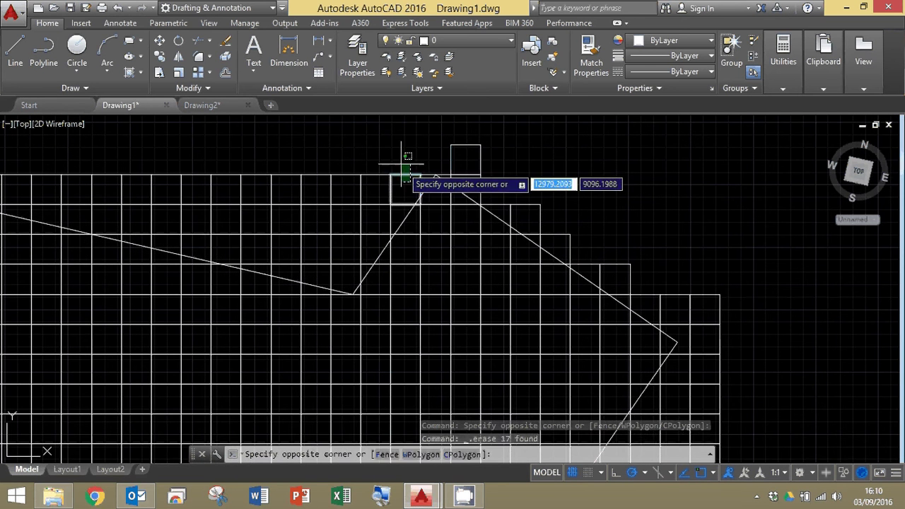
pyautogui.click(422, 206)
pyautogui.scroll(2, 422, 205)
pyautogui.scroll(4, 422, 205)
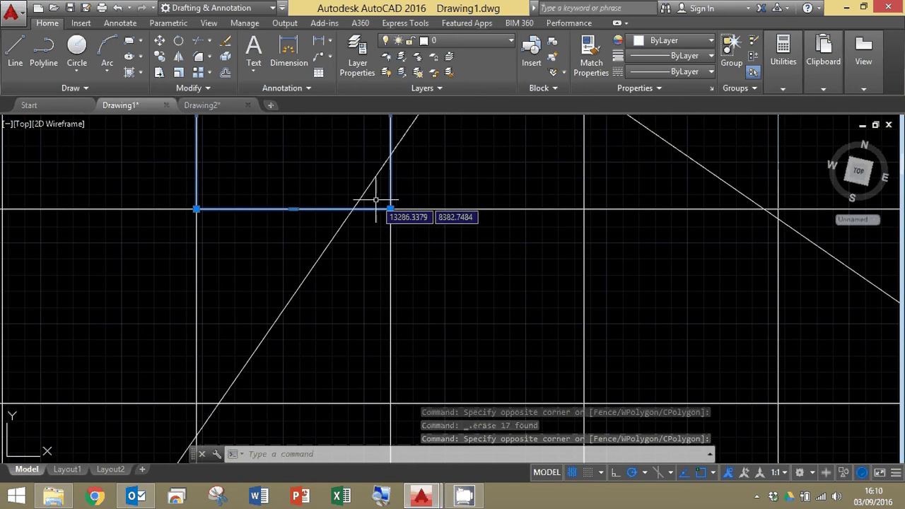
pyautogui.press('Escape')
pyautogui.scroll(-3, 395, 213)
pyautogui.scroll(-2, 397, 221)
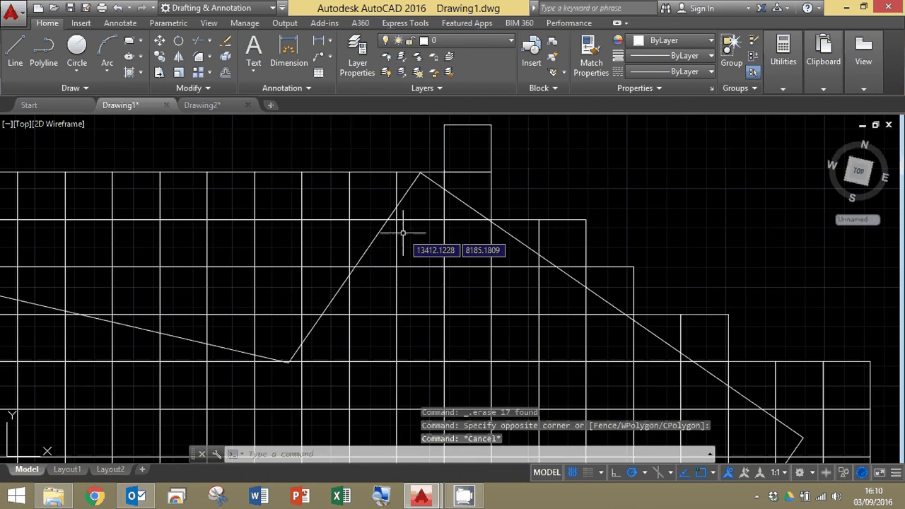
# Step: Erase the 20 grid lines of the upper-left row of cells
pyautogui.click(327, 249)
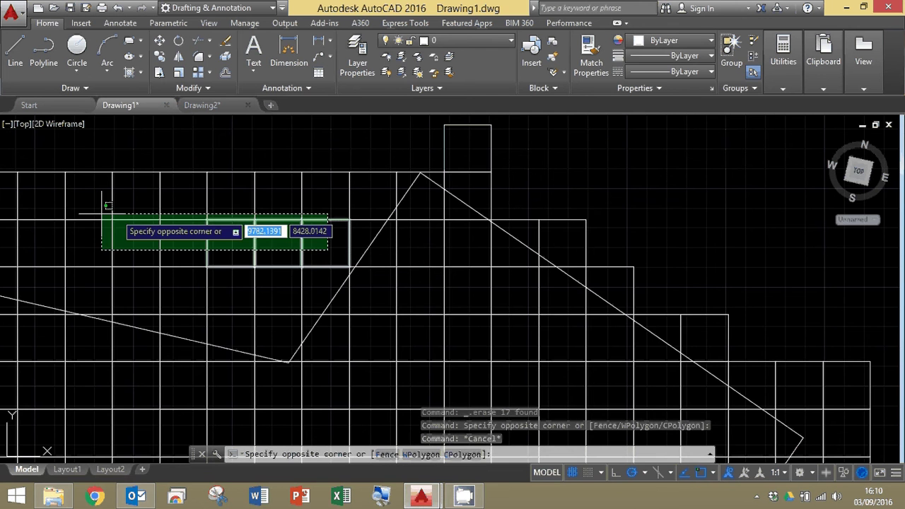
pyautogui.moveTo(71, 202)
pyautogui.mouseDown(button='middle')
pyautogui.moveTo(176, 208)
pyautogui.moveTo(355, 191)
pyautogui.mouseUp(button='middle')
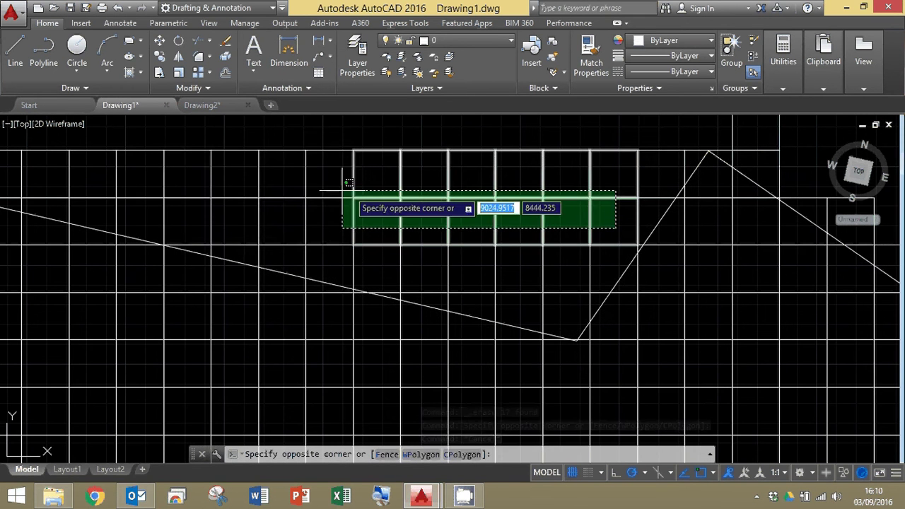
pyautogui.click(197, 189)
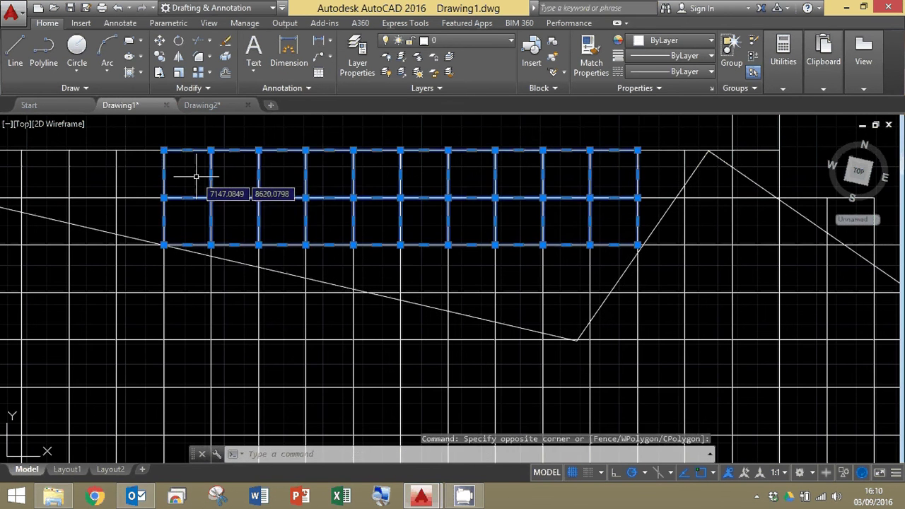
pyautogui.press('Delete')
# Step: Erase the grid cells lying above the outline at the upper left
pyautogui.moveTo(186, 182)
pyautogui.mouseDown(button='middle')
pyautogui.moveTo(293, 192)
pyautogui.moveTo(355, 181)
pyautogui.mouseUp(button='middle')
pyautogui.click(363, 182)
pyautogui.click(157, 145)
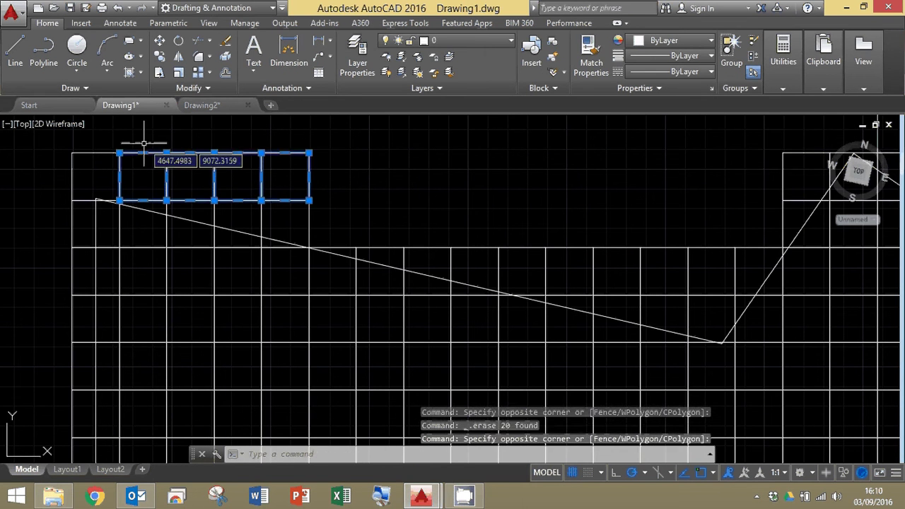
pyautogui.press('Delete')
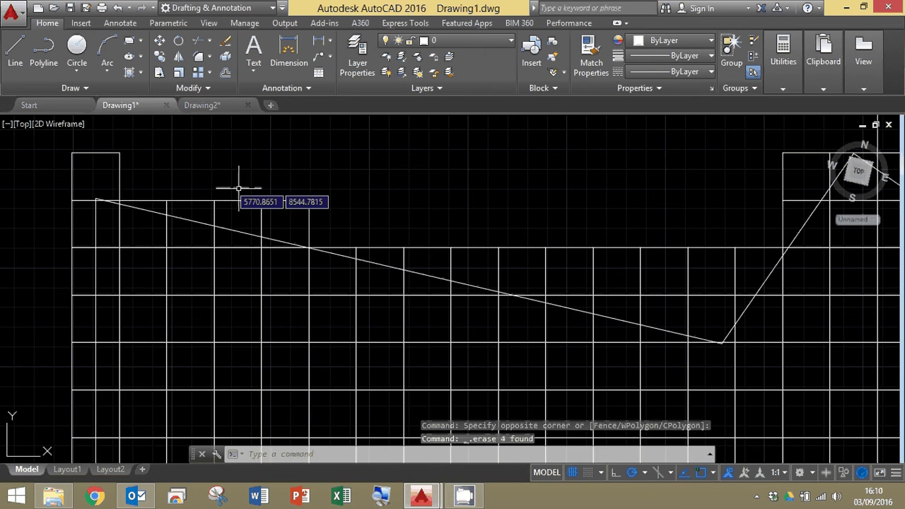
# Step: Erase the four grid lines above the sloping top wall
pyautogui.click(576, 266)
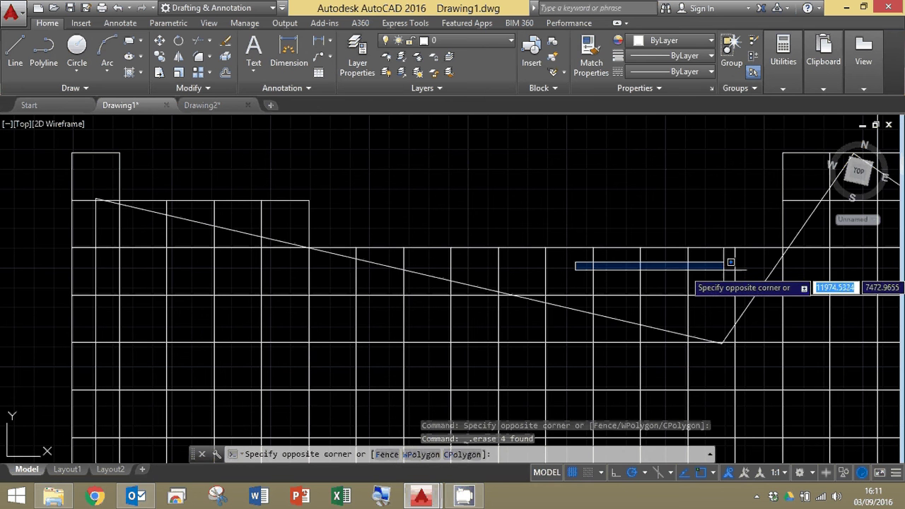
pyautogui.click(715, 270)
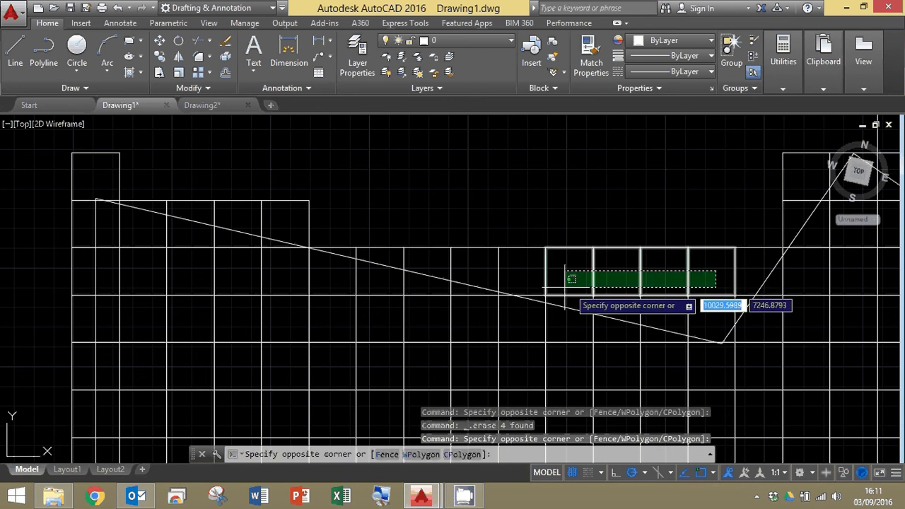
pyautogui.click(556, 246)
pyautogui.press('Delete')
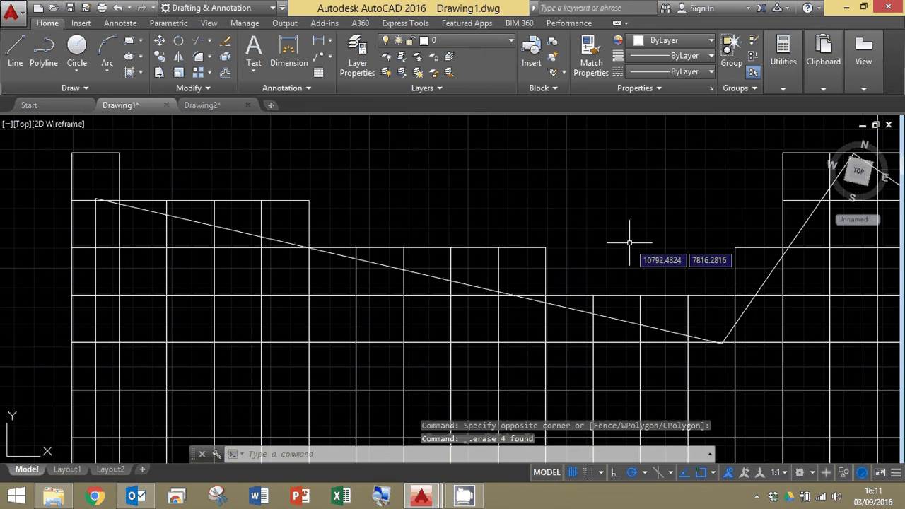
pyautogui.scroll(-3, 629, 242)
# Step: Erase the 19 surplus grid lines in the right column, upper-right and lower-right cells
pyautogui.moveTo(575, 285); pyautogui.dragTo(198, 126, button='middle')
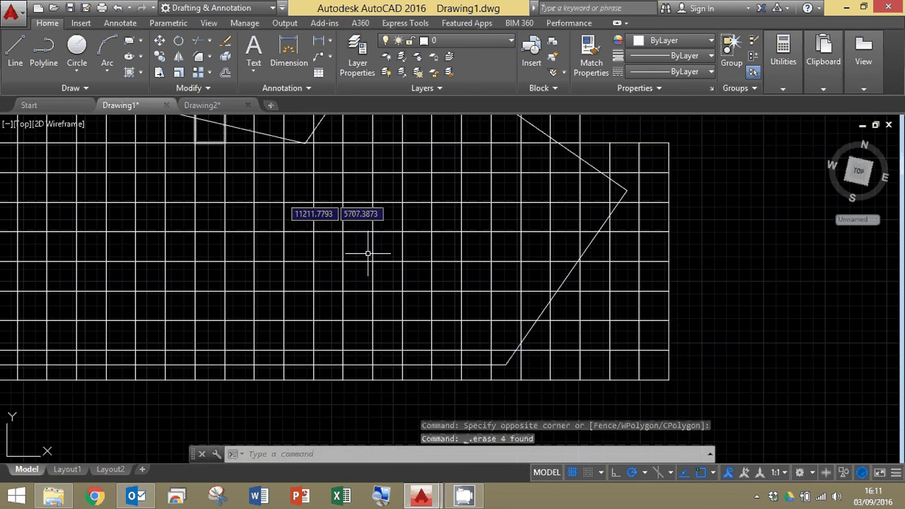
pyautogui.click(675, 385)
pyautogui.click(634, 249)
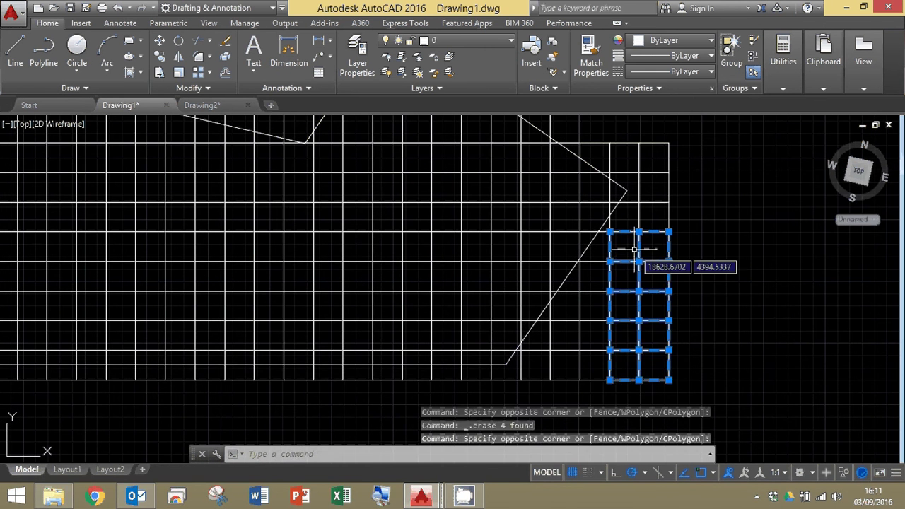
pyautogui.click(686, 211)
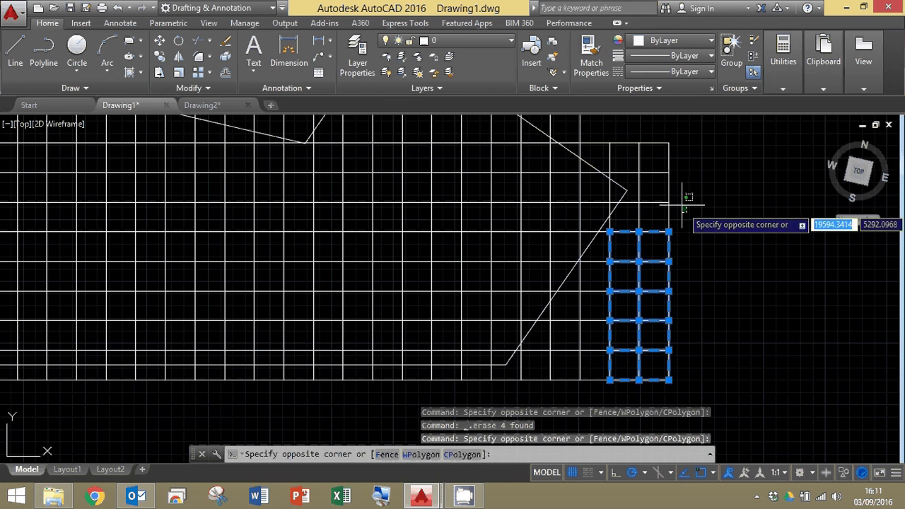
pyautogui.click(660, 121)
pyautogui.click(595, 390)
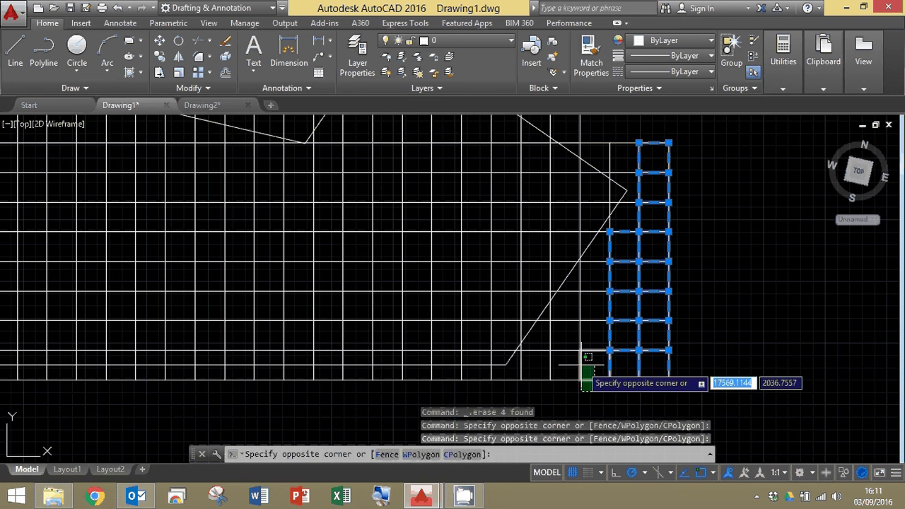
pyautogui.click(576, 326)
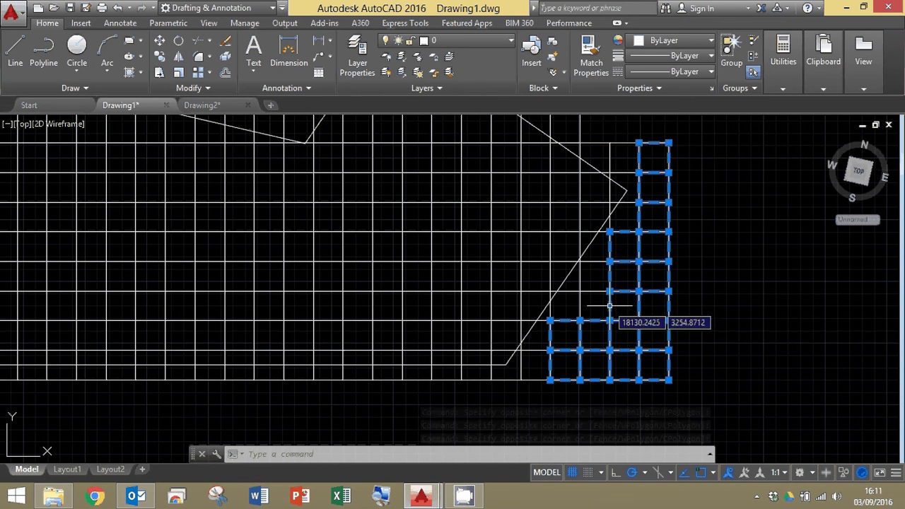
pyautogui.click(605, 301)
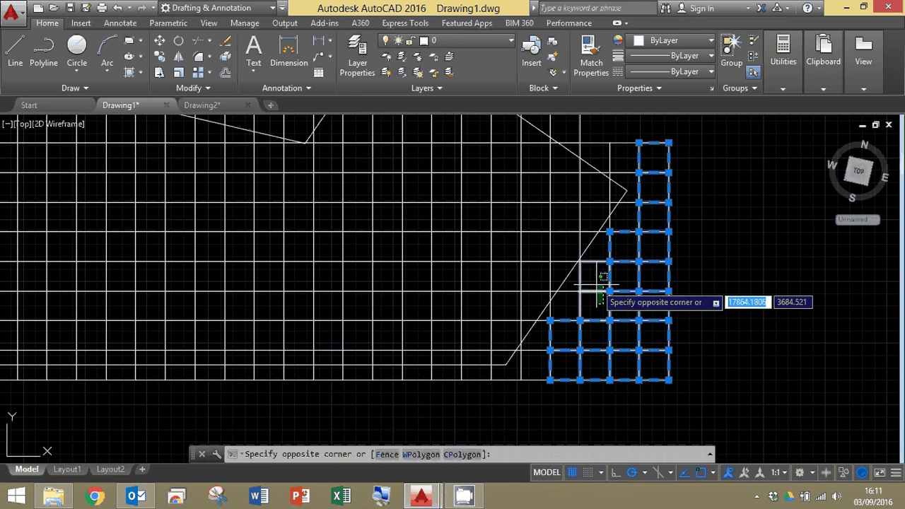
pyautogui.click(600, 293)
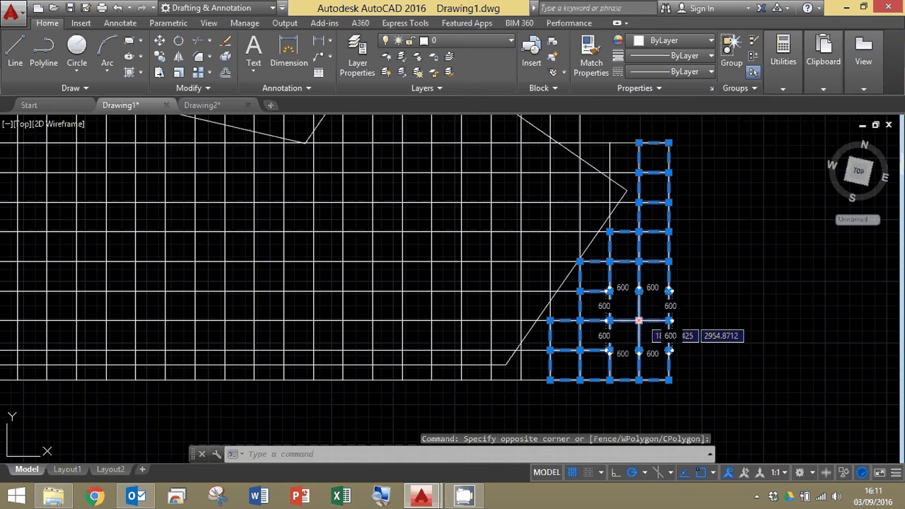
pyautogui.press('Delete')
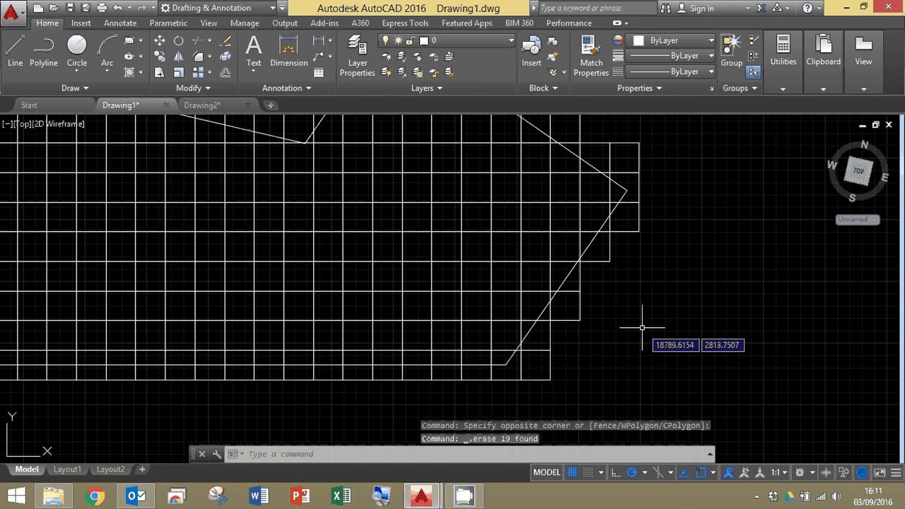
# Step: Erase the leftover stray segment at the lower right
pyautogui.click(552, 382)
pyautogui.click(523, 350)
pyautogui.press('Delete')
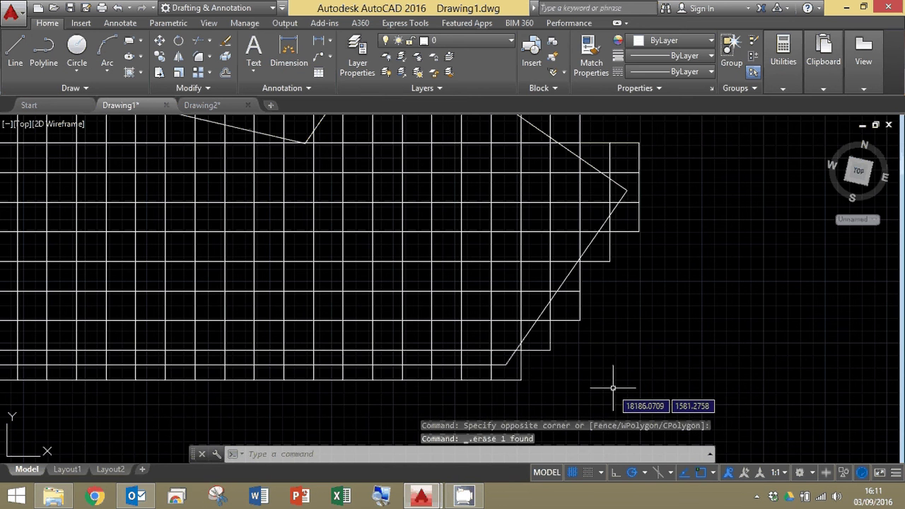
pyautogui.scroll(-2, 625, 370)
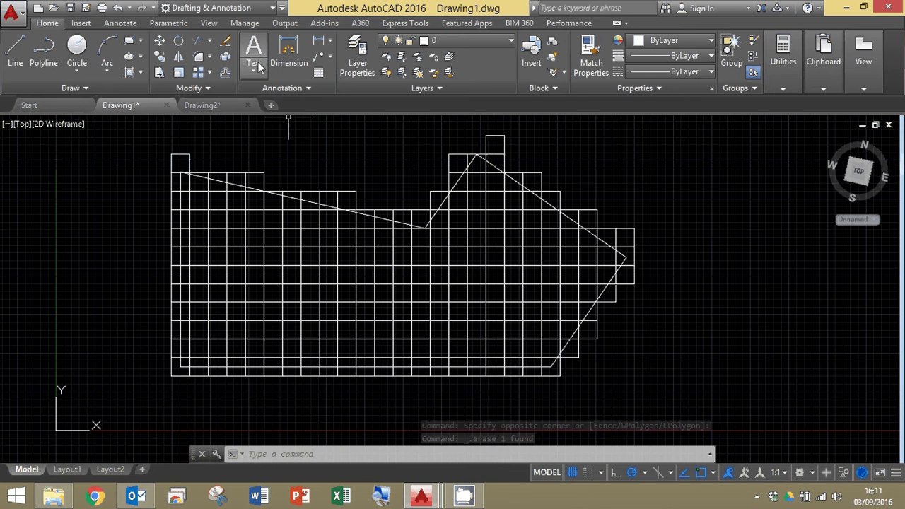
# Step: Trim grid lines past the outline's right tip and right edge, using the room polyline as cutting edge
pyautogui.click(201, 41)
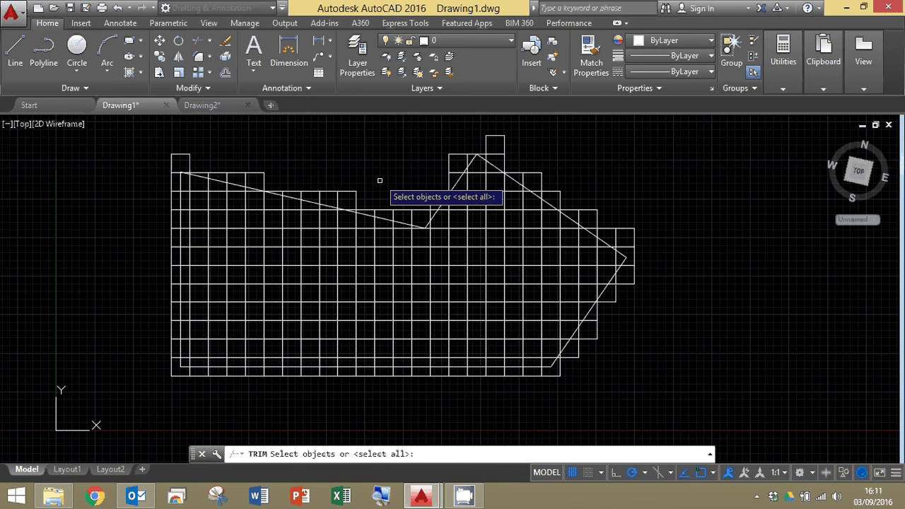
pyautogui.click(365, 218)
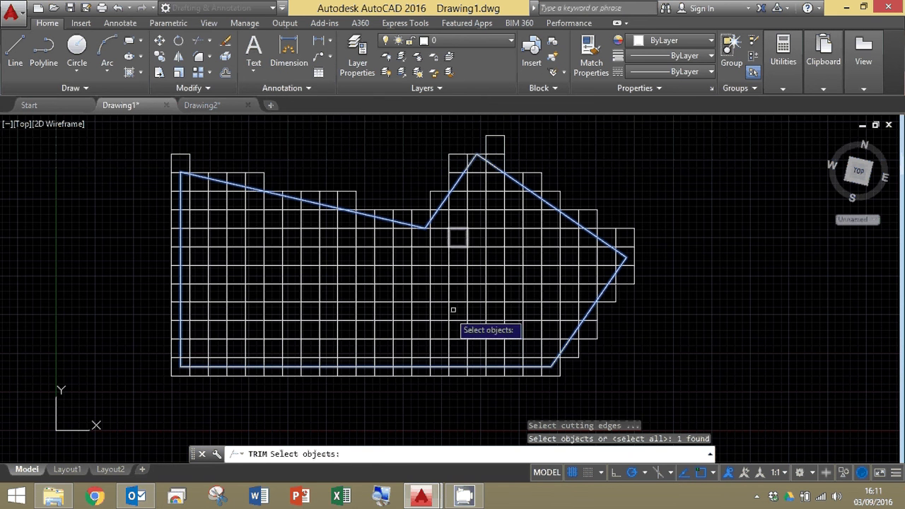
pyautogui.press('Return')
pyautogui.click(639, 295)
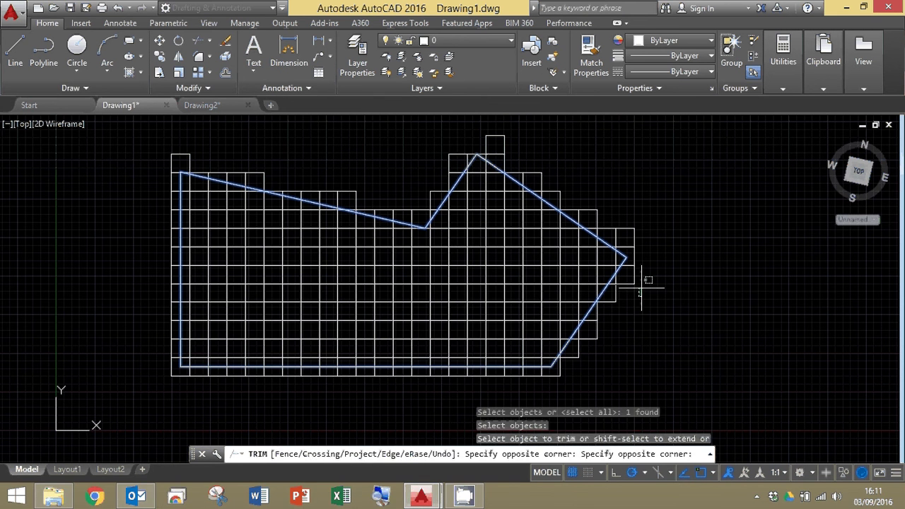
pyautogui.click(631, 224)
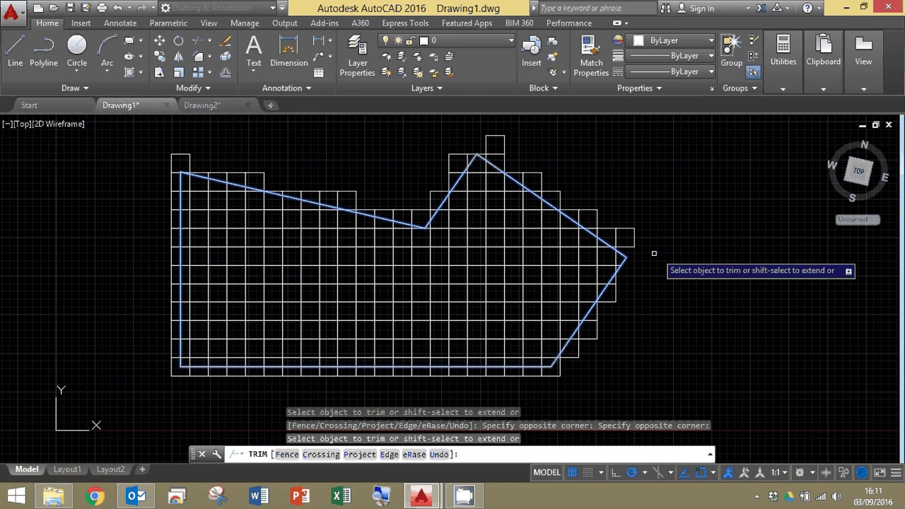
pyautogui.click(614, 312)
pyautogui.click(615, 290)
# Step: Trim the grid lines beyond the lower-right edge, bottom-right corner and bottom wall
pyautogui.click(598, 355)
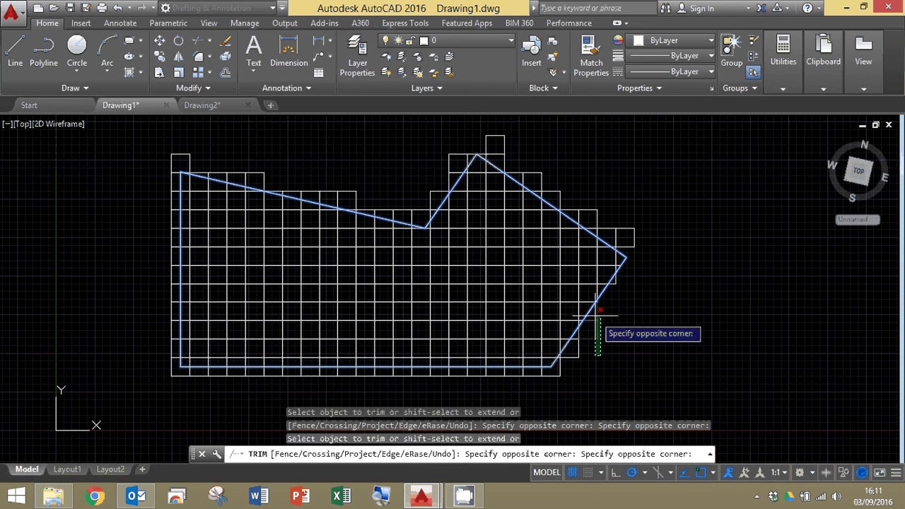
pyautogui.click(597, 319)
pyautogui.click(582, 372)
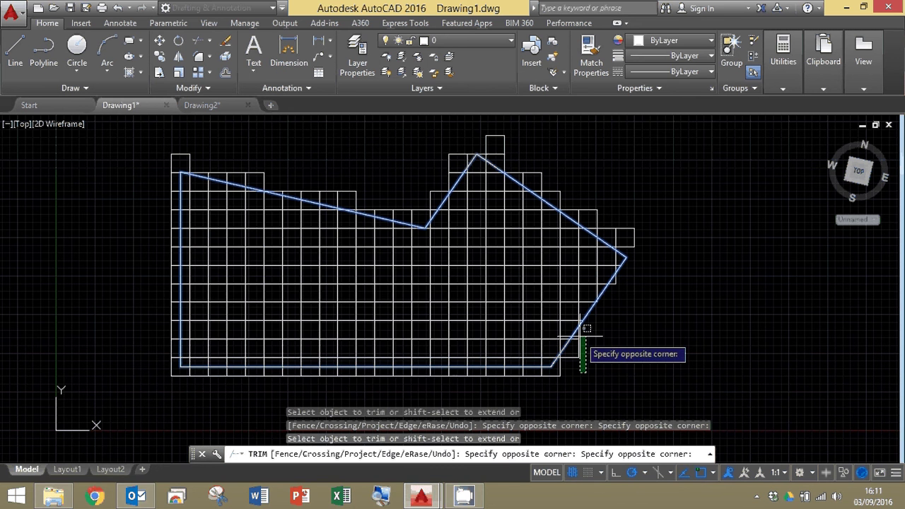
pyautogui.click(576, 341)
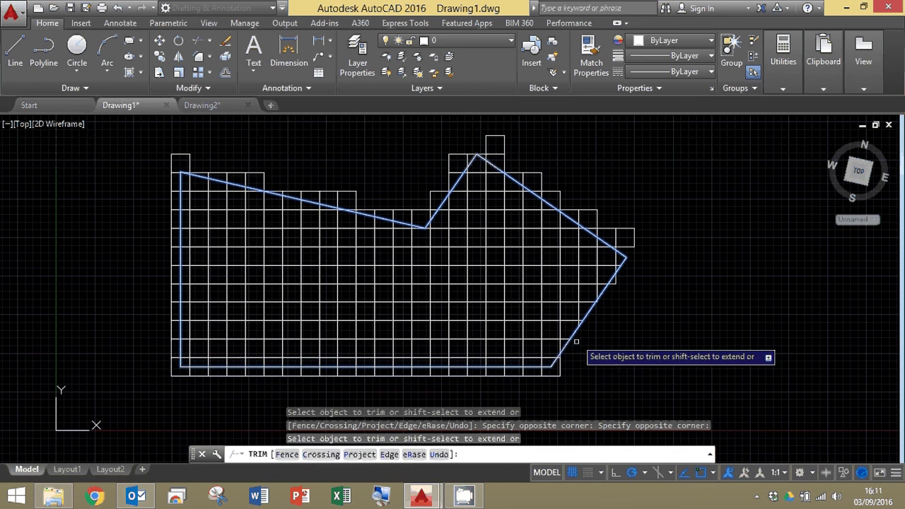
pyautogui.click(559, 373)
pyautogui.click(557, 330)
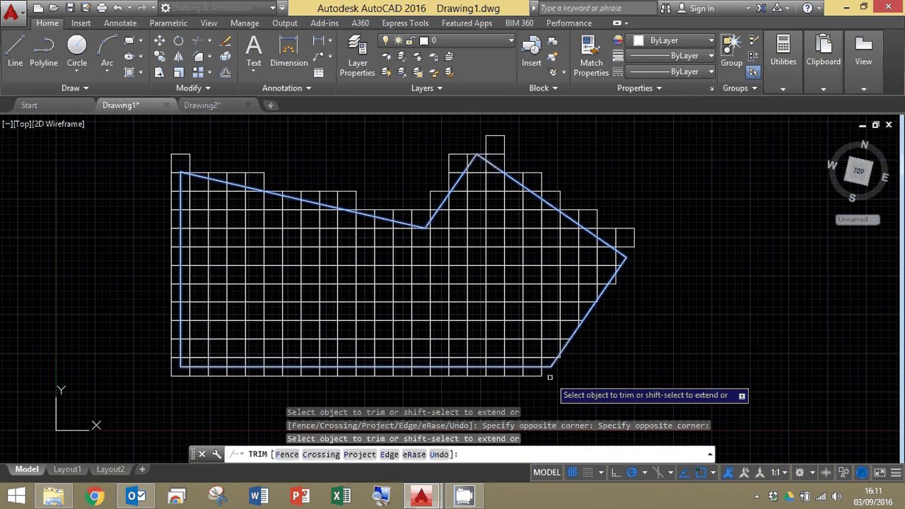
pyautogui.click(550, 374)
pyautogui.click(173, 382)
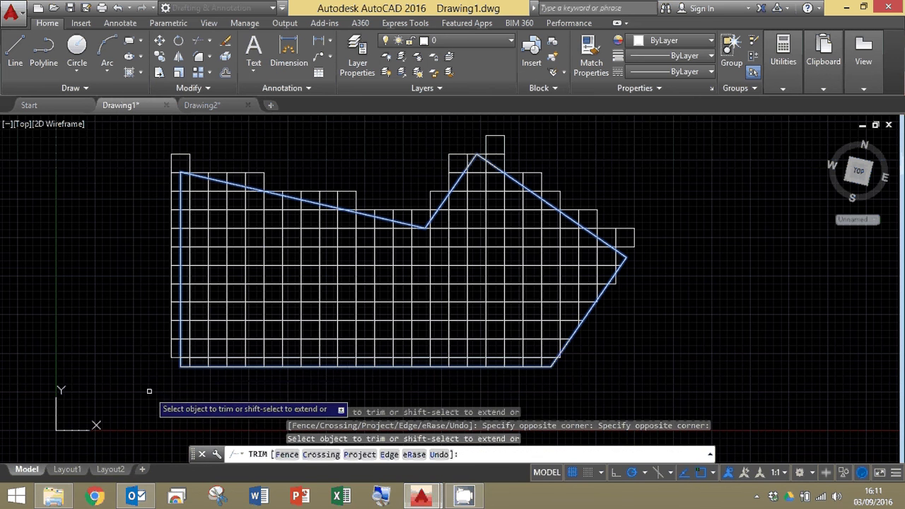
# Step: Trim the grid lines left of the outline and the top line above it
pyautogui.click(175, 366)
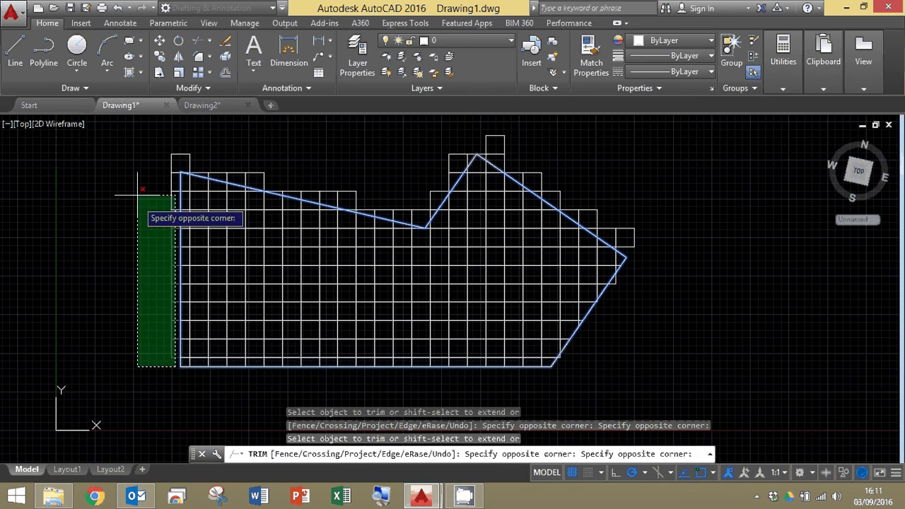
pyautogui.click(145, 159)
pyautogui.scroll(10, 185, 175)
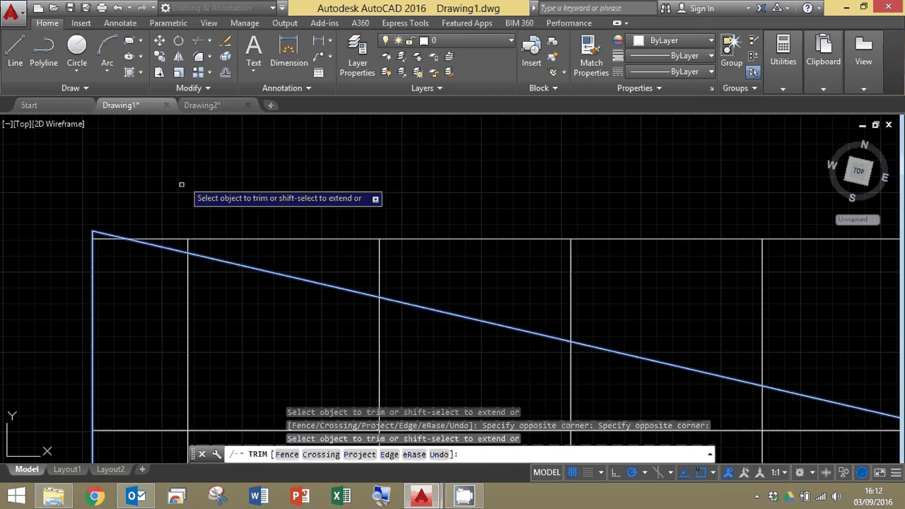
pyautogui.click(168, 233)
pyautogui.click(222, 243)
# Step: Trim the stubs, small box and segments above the sloping top edge down to the low vertex
pyautogui.click(363, 272)
pyautogui.click(634, 289)
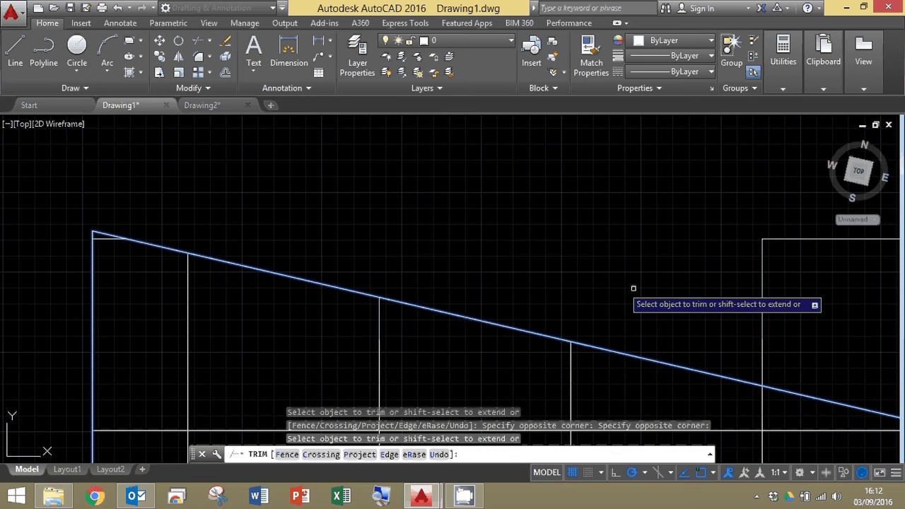
pyautogui.scroll(-4, 637, 290)
pyautogui.moveTo(784, 311); pyautogui.dragTo(378, 198, button='middle')
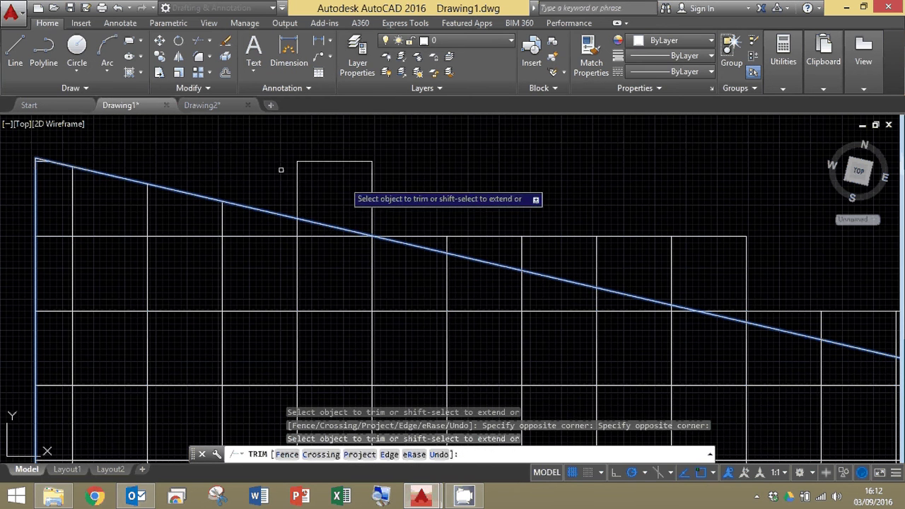
pyautogui.click(283, 176)
pyautogui.click(427, 221)
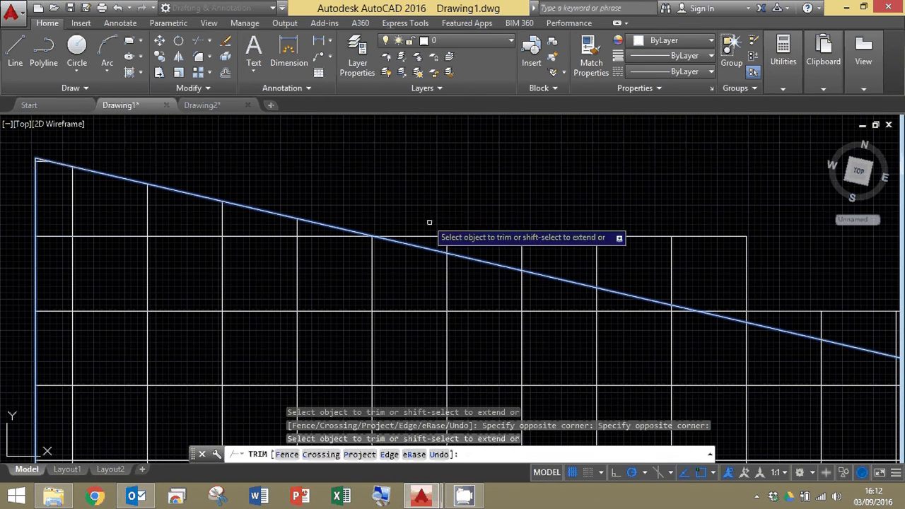
pyautogui.click(441, 245)
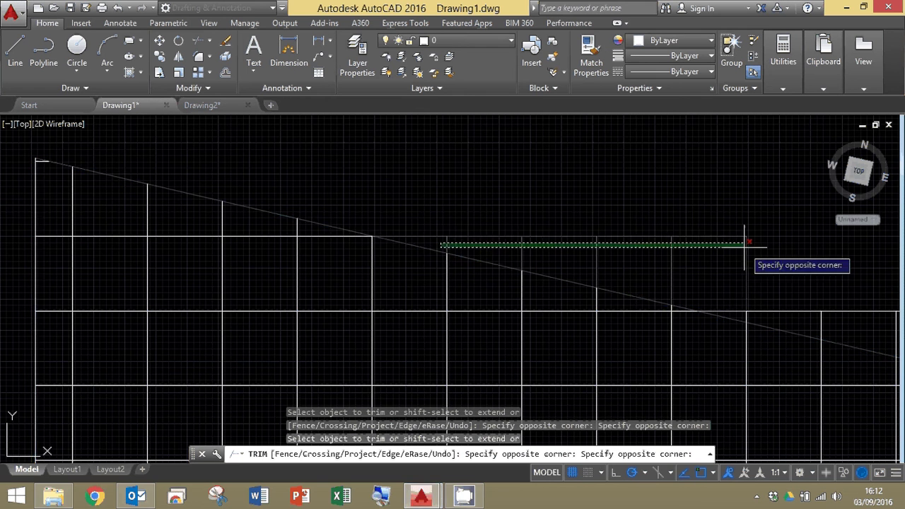
pyautogui.click(782, 228)
pyautogui.moveTo(786, 256)
pyautogui.mouseDown(button='middle')
pyautogui.moveTo(770, 264)
pyautogui.moveTo(568, 215)
pyautogui.mouseUp(button='middle')
pyautogui.click(291, 206)
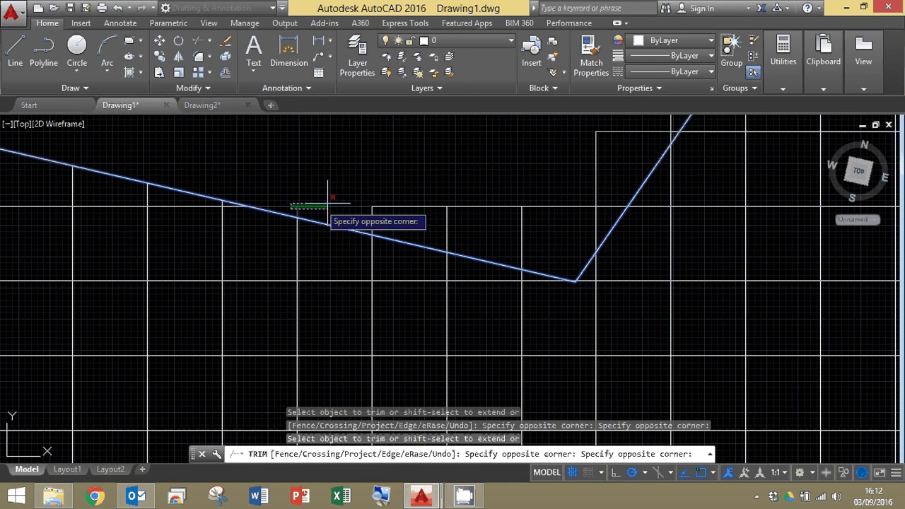
pyautogui.click(606, 203)
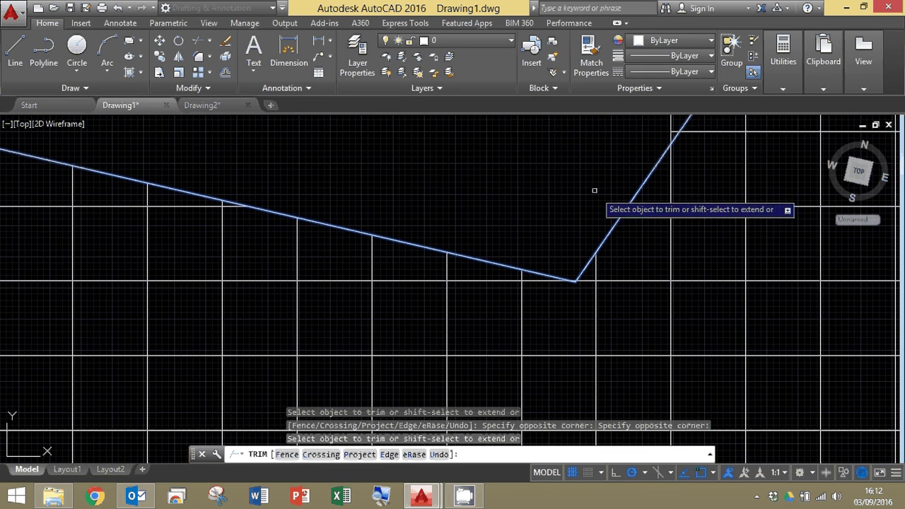
# Step: Trim the rectangle outside the peak's left leg and the vertical lines above the peak
pyautogui.moveTo(594, 190); pyautogui.dragTo(309, 347, button='middle')
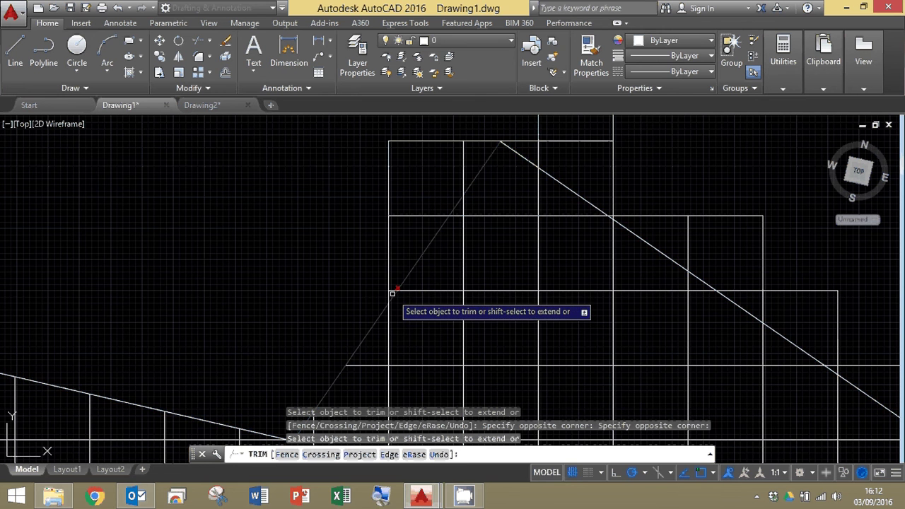
pyautogui.scroll(4, 393, 294)
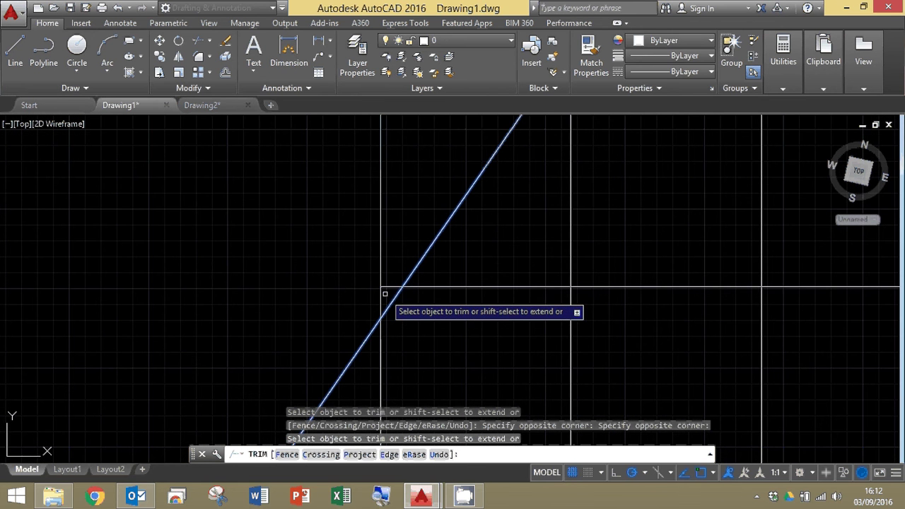
pyautogui.click(385, 293)
pyautogui.click(359, 239)
pyautogui.scroll(-3, 382, 206)
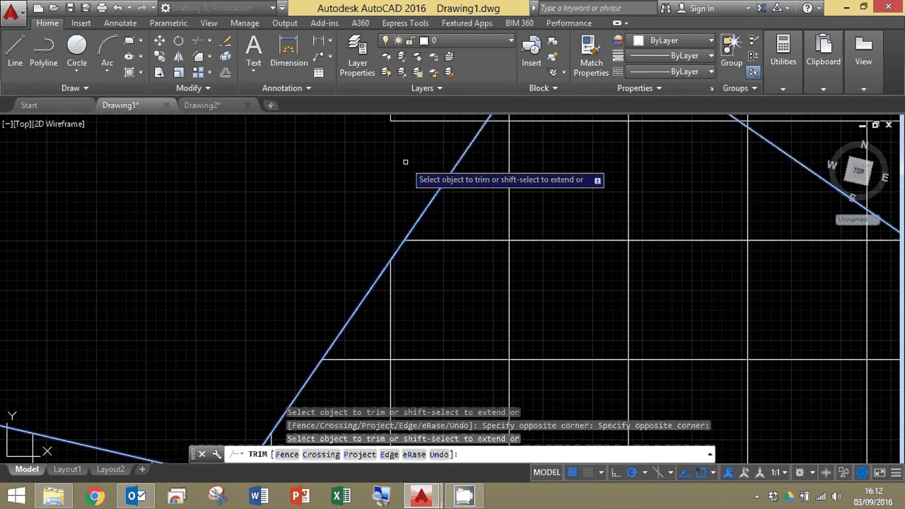
pyautogui.moveTo(404, 162); pyautogui.dragTo(262, 353, button='middle')
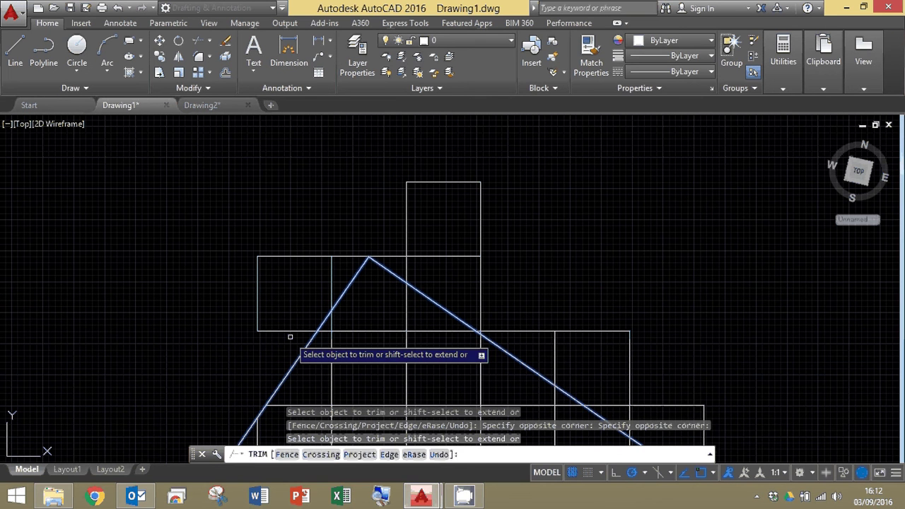
pyautogui.click(332, 283)
pyautogui.click(350, 256)
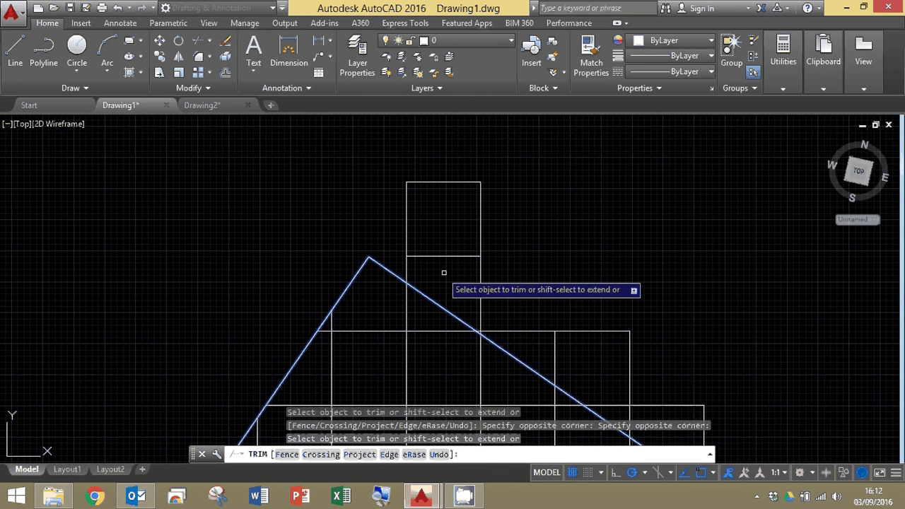
pyautogui.click(503, 274)
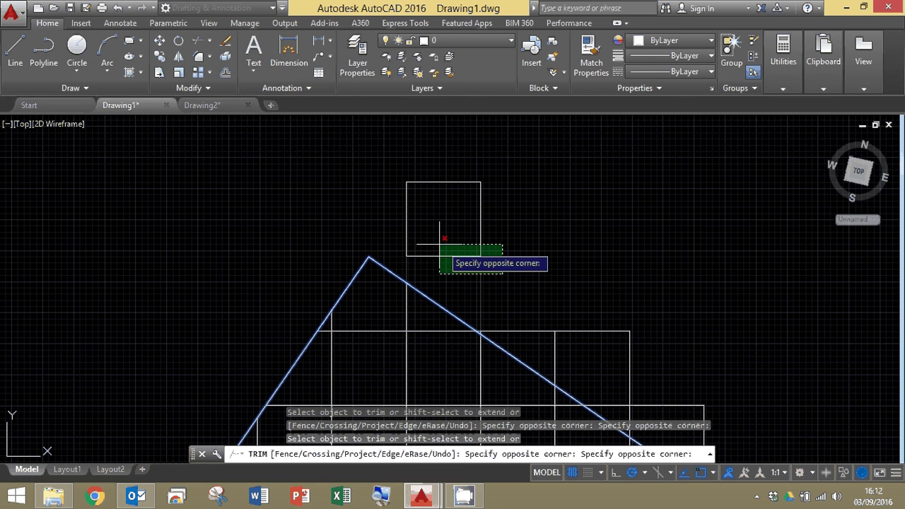
pyautogui.click(402, 228)
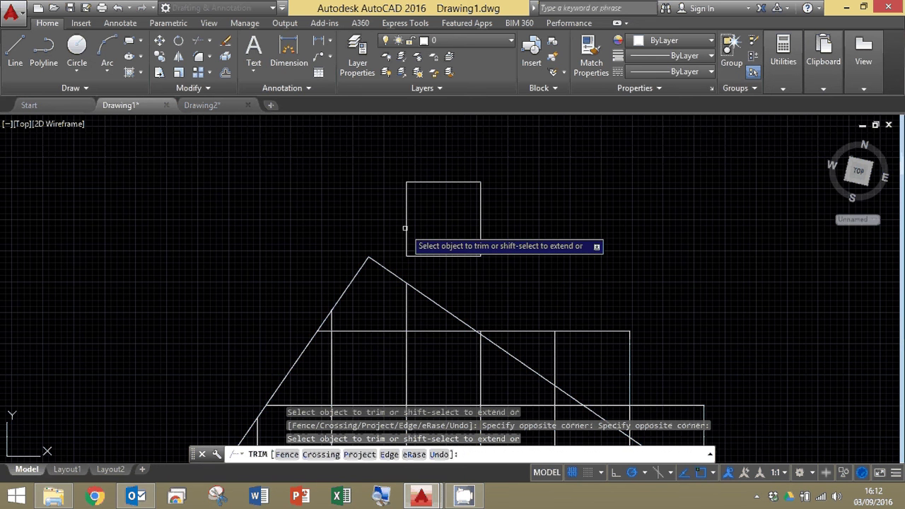
# Step: Trim the three horizontal segments sticking out past the sloping edge
pyautogui.scroll(6, 491, 329)
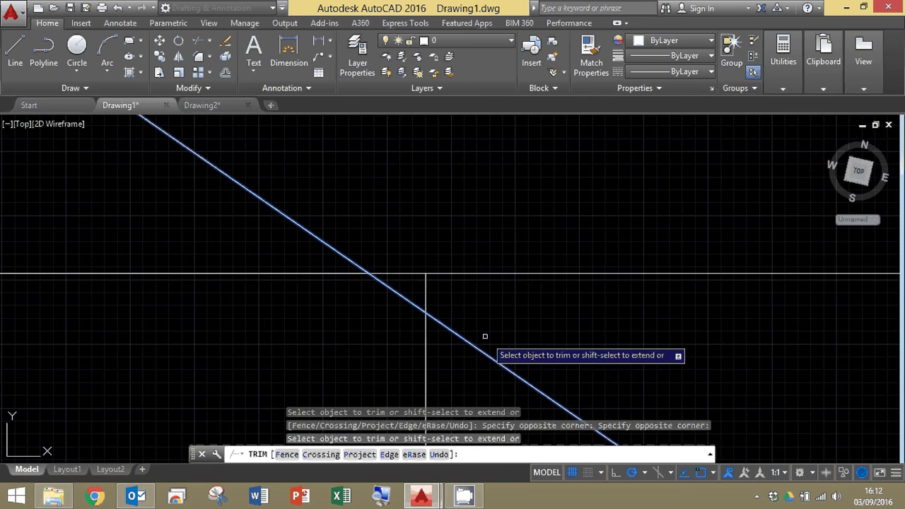
pyautogui.click(437, 281)
pyautogui.click(429, 263)
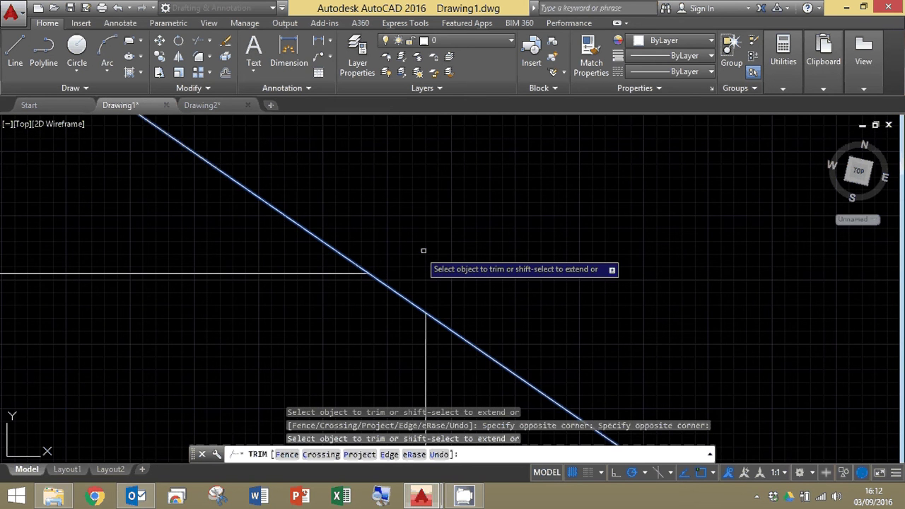
pyautogui.scroll(-5, 535, 300)
pyautogui.scroll(4, 637, 322)
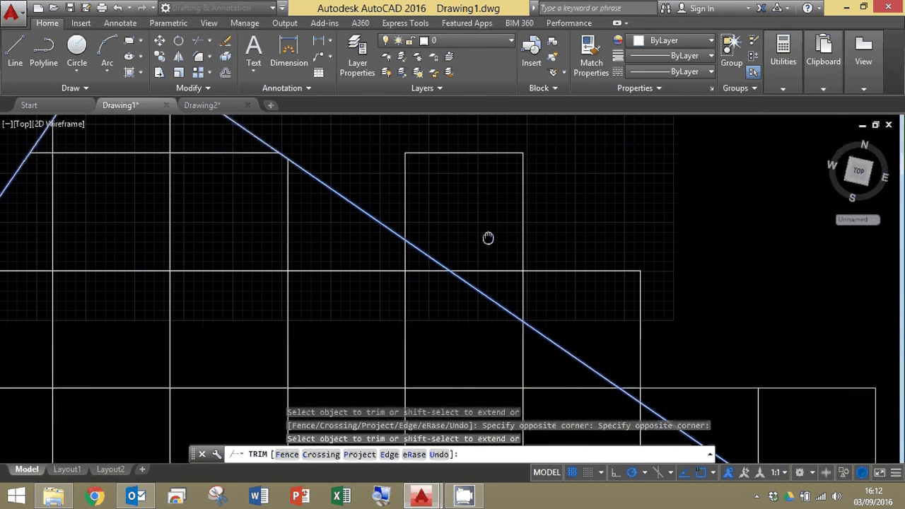
pyautogui.click(542, 289)
pyautogui.click(515, 260)
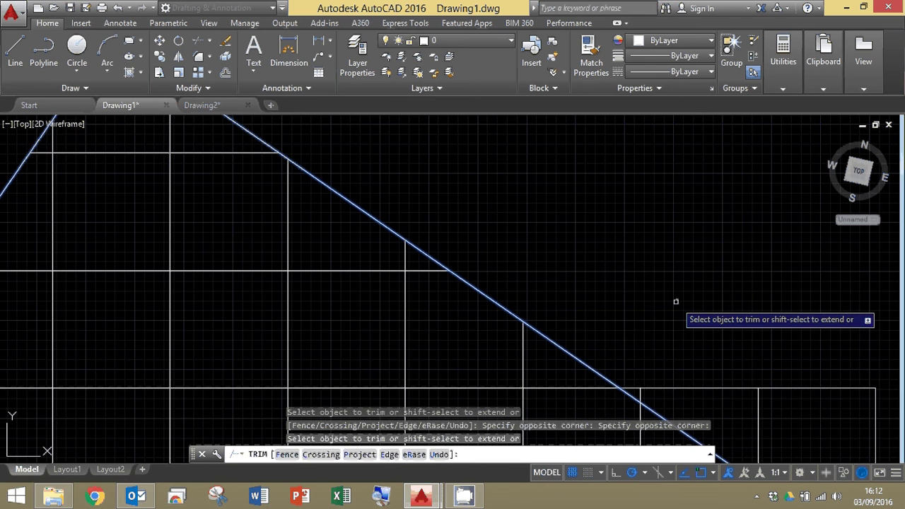
pyautogui.scroll(-3, 677, 350)
pyautogui.click(663, 358)
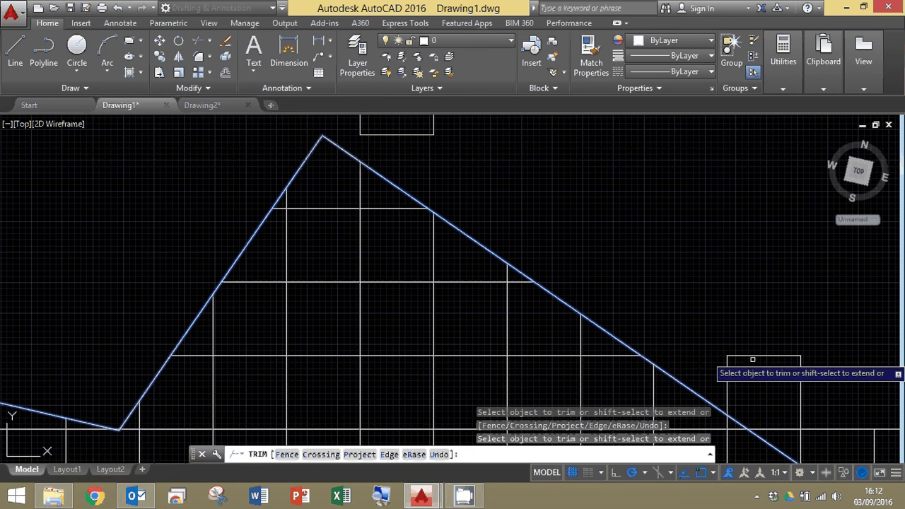
# Step: Trim the tile lines sticking out beyond the outline's right corner
pyautogui.scroll(-2, 708, 367)
pyautogui.scroll(-2, 713, 374)
pyautogui.moveTo(711, 373); pyautogui.dragTo(390, 307, button='middle')
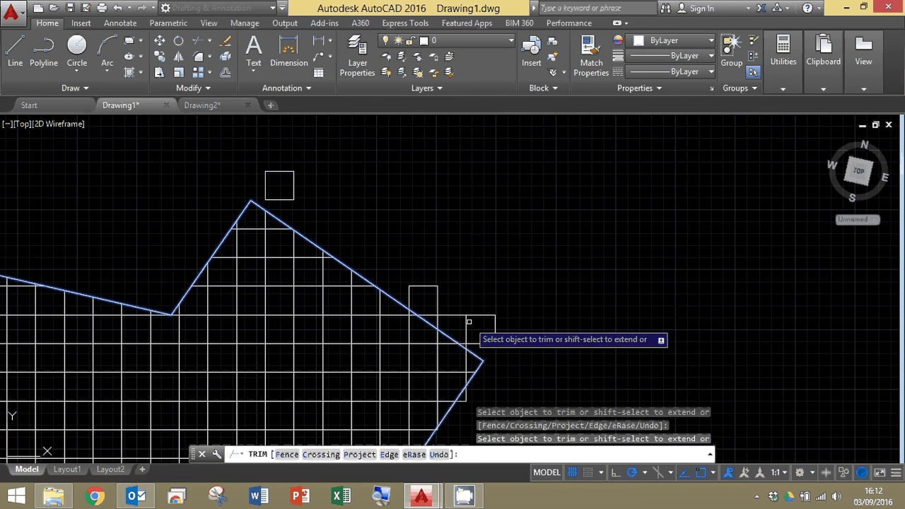
pyautogui.click(450, 319)
pyautogui.click(436, 296)
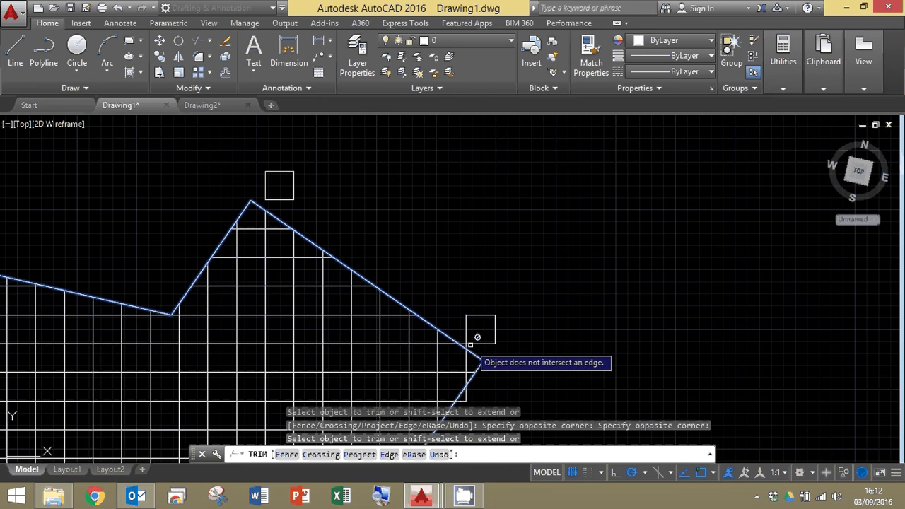
pyautogui.scroll(3, 477, 338)
pyautogui.click(463, 324)
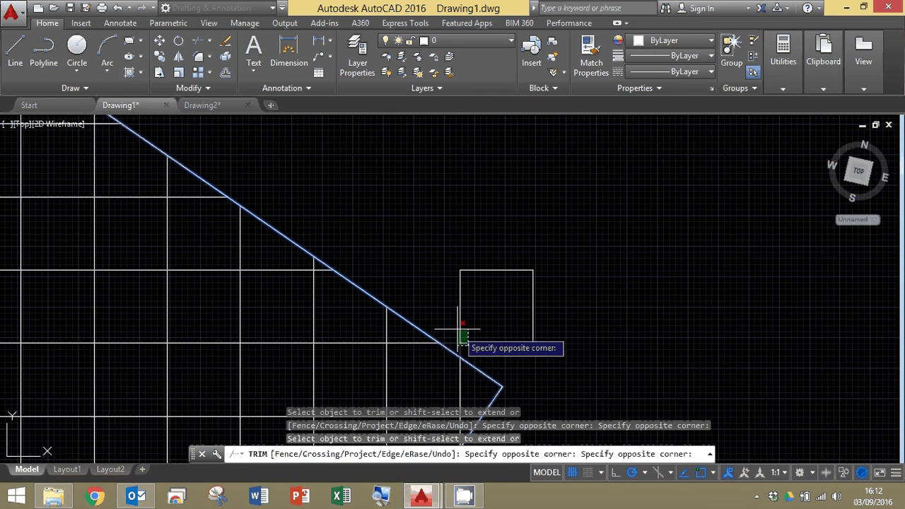
pyautogui.click(457, 327)
# Step: Trim the grid line ends past the outline's right-hand points
pyautogui.scroll(-5, 583, 377)
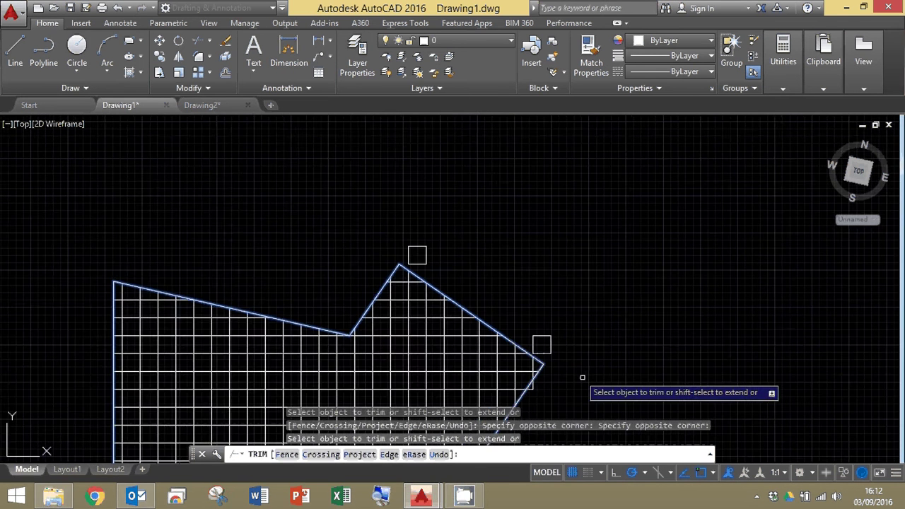
pyautogui.scroll(-4, 584, 376)
pyautogui.moveTo(587, 376); pyautogui.dragTo(565, 331, button='middle')
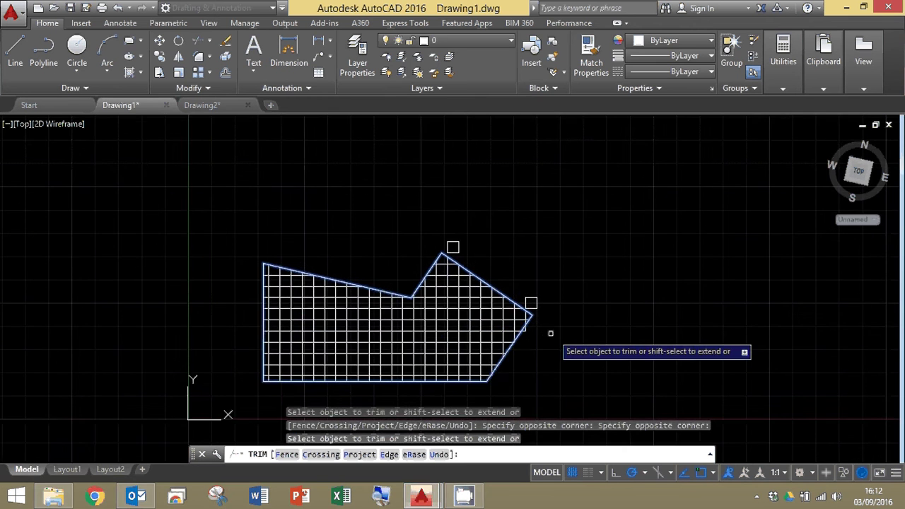
pyautogui.scroll(4, 540, 333)
pyautogui.scroll(3, 539, 333)
pyautogui.click(455, 303)
pyautogui.click(459, 322)
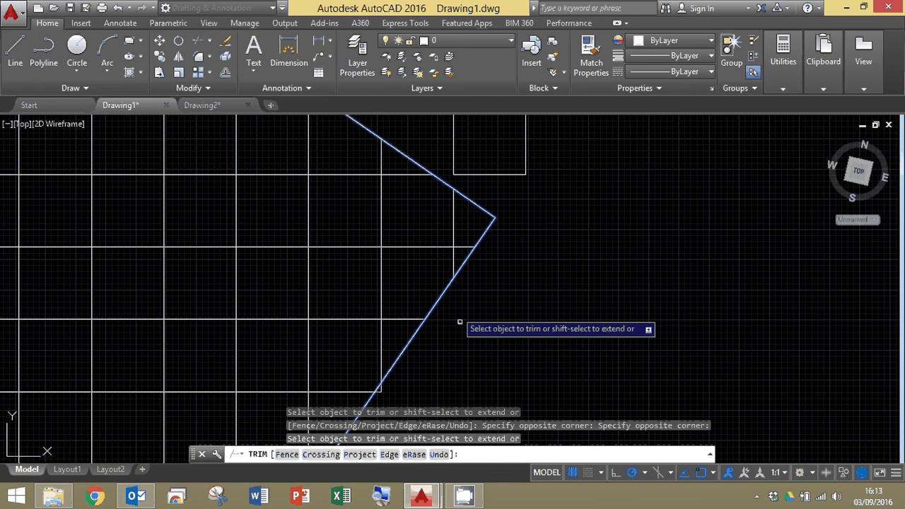
pyautogui.click(383, 390)
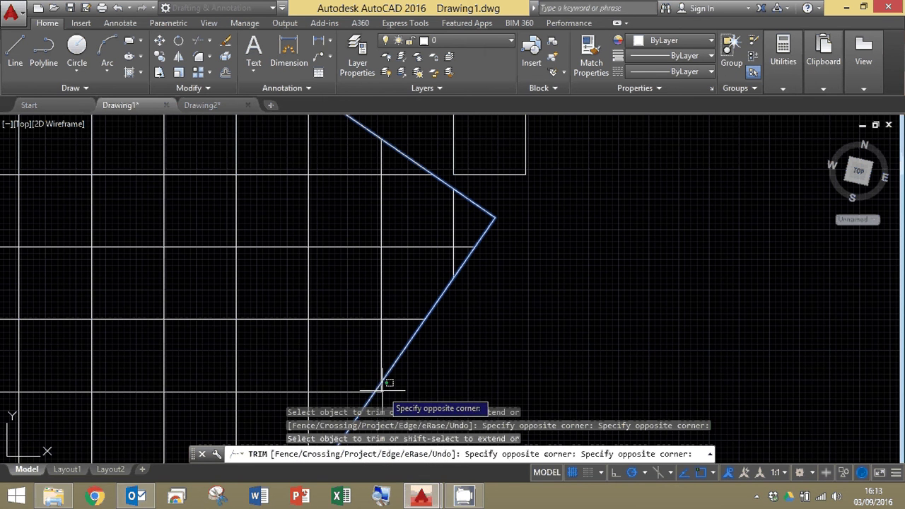
pyautogui.click(387, 385)
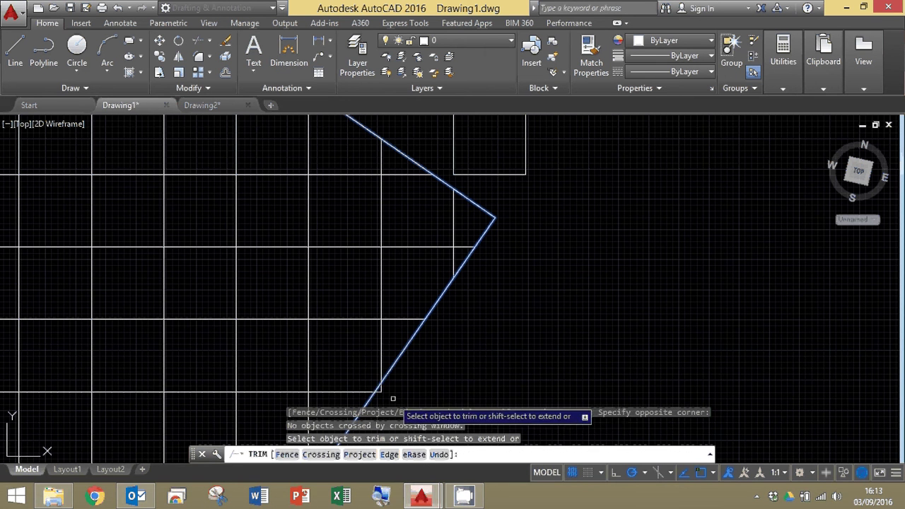
pyautogui.scroll(4, 362, 387)
pyautogui.click(364, 378)
pyautogui.click(360, 375)
pyautogui.scroll(-4, 360, 375)
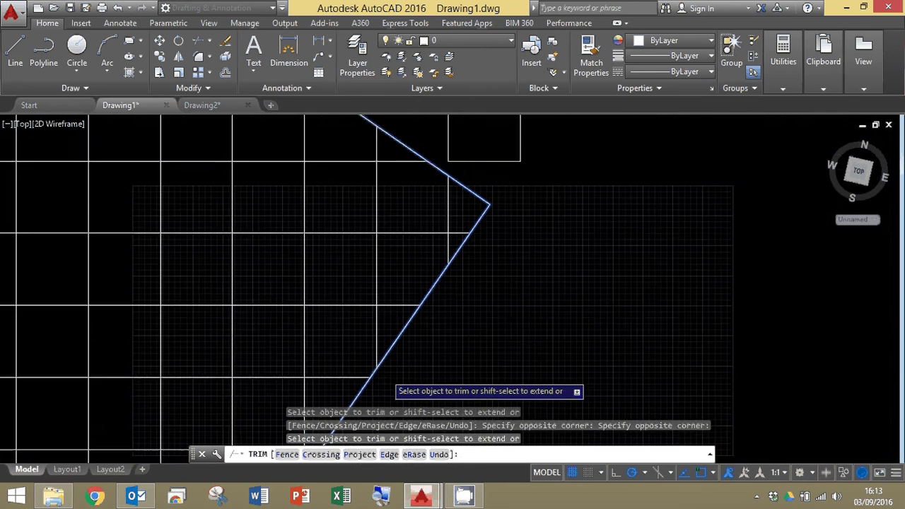
# Step: Trim the line ends near the tile corner along the slanted outline edge
pyautogui.moveTo(390, 376)
pyautogui.mouseDown(button='middle')
pyautogui.moveTo(509, 221)
pyautogui.moveTo(521, 190)
pyautogui.mouseUp(button='middle')
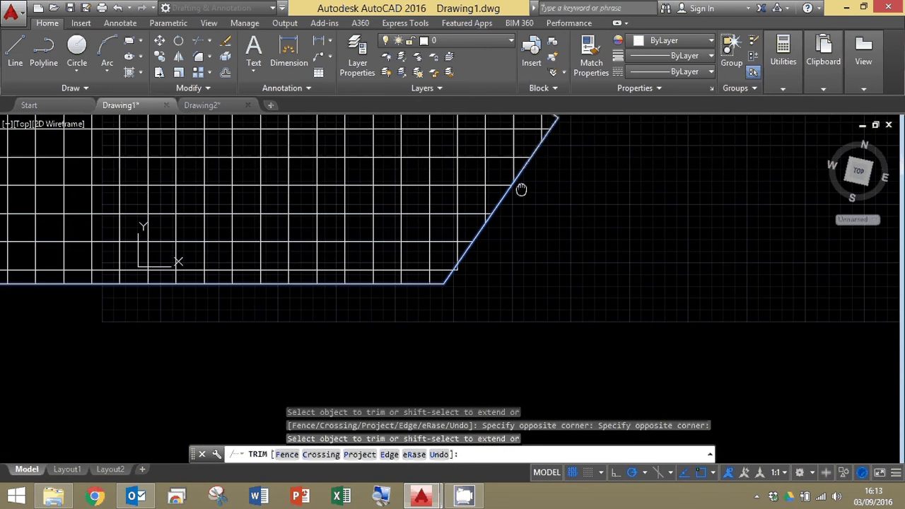
pyautogui.moveTo(521, 190); pyautogui.dragTo(515, 198, button='middle')
pyautogui.scroll(5, 399, 289)
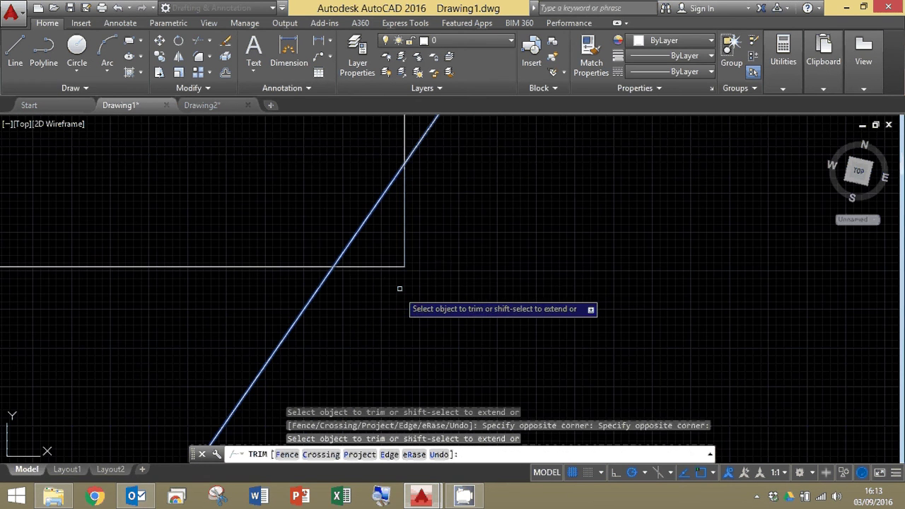
pyautogui.click(400, 289)
pyautogui.click(396, 251)
pyautogui.scroll(-3, 460, 239)
pyautogui.moveTo(460, 238)
pyautogui.mouseDown(button='middle')
pyautogui.moveTo(537, 176)
pyautogui.moveTo(366, 398)
pyautogui.mouseUp(button='middle')
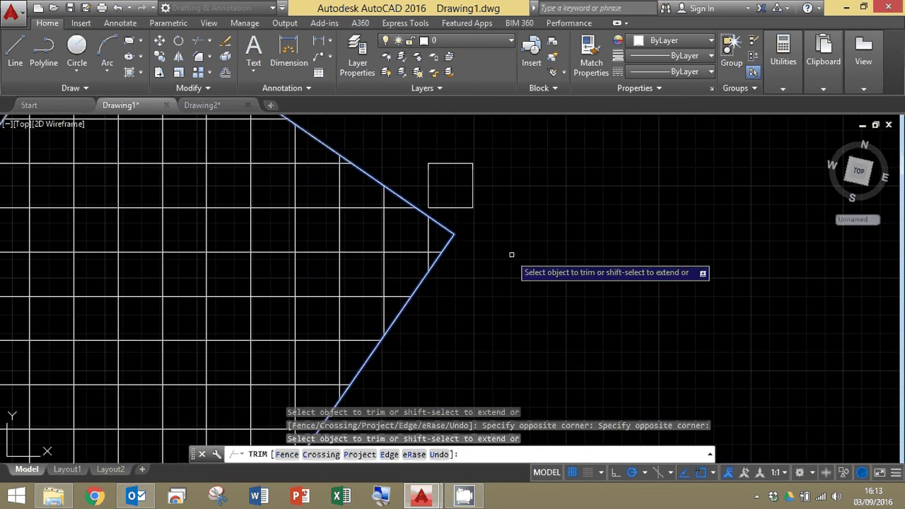
pyautogui.moveTo(511, 254); pyautogui.dragTo(515, 280, button='middle')
pyautogui.scroll(-2, 516, 283)
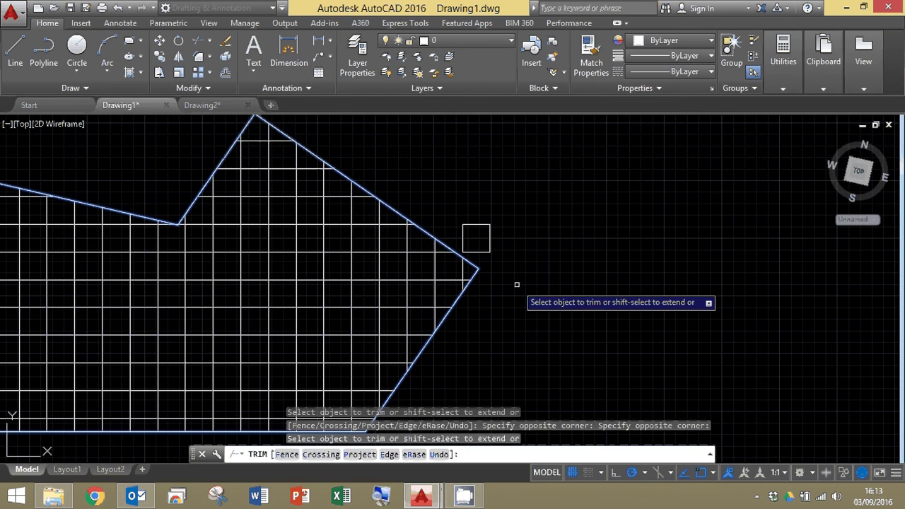
# Step: End TRIM and delete the two small stray squares left outside the outline
pyautogui.press('Return')
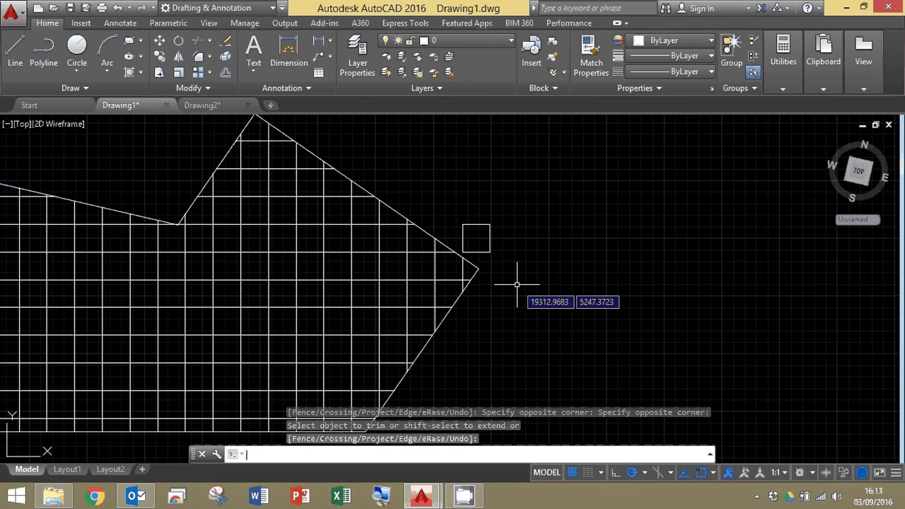
pyautogui.click(492, 244)
pyautogui.scroll(6, 522, 255)
pyautogui.scroll(-7, 518, 258)
pyautogui.scroll(-2, 516, 259)
pyautogui.click(435, 201)
pyautogui.click(419, 188)
pyautogui.press('Delete')
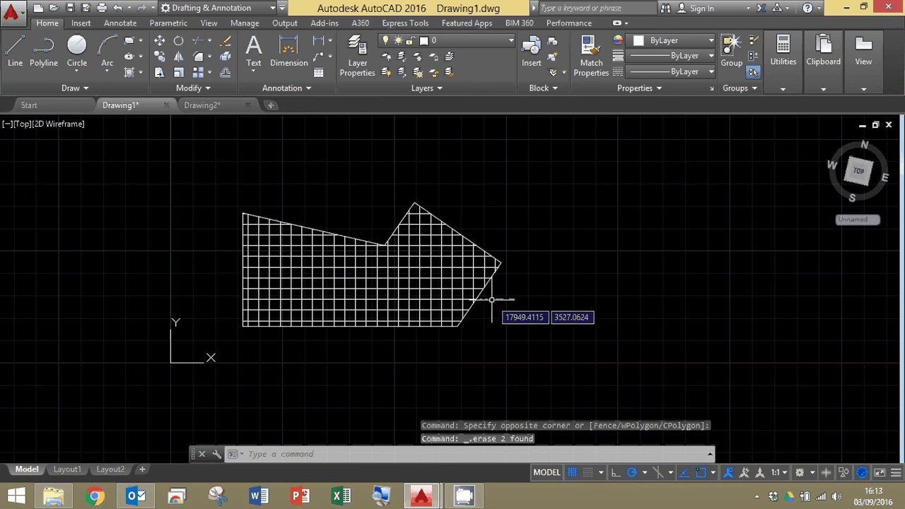
pyautogui.scroll(4, 493, 299)
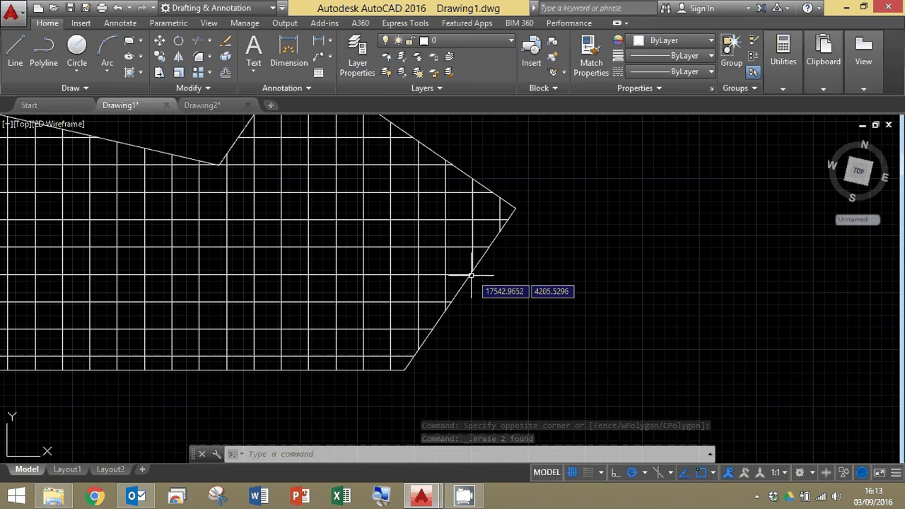
pyautogui.moveTo(121, 343)
pyautogui.mouseDown(button='middle')
pyautogui.moveTo(243, 323)
pyautogui.moveTo(522, 372)
pyautogui.moveTo(495, 432)
pyautogui.moveTo(378, 439)
pyautogui.moveTo(321, 367)
pyautogui.mouseUp(button='middle')
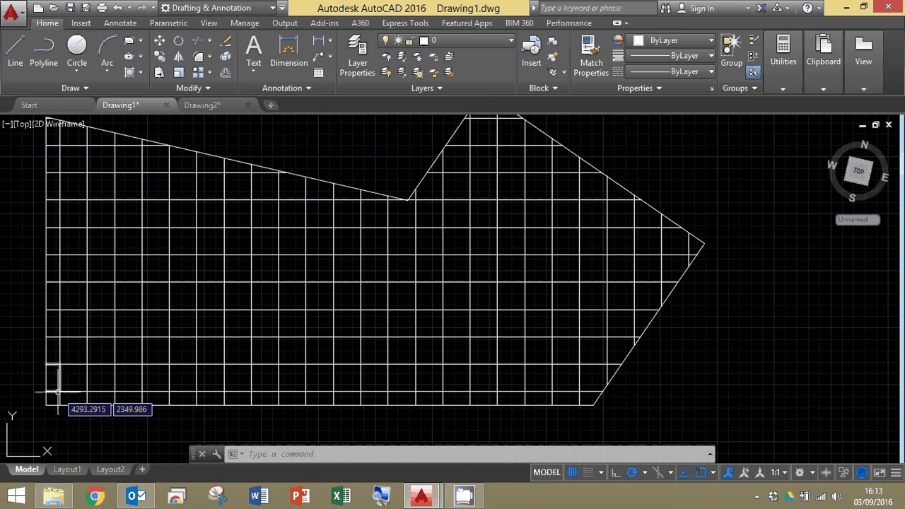
# Step: Measure the distance from the outline's lower-left corner to the first full tile line, reading 300
pyautogui.moveTo(99, 394); pyautogui.dragTo(349, 361, button='middle')
pyautogui.scroll(5, 320, 376)
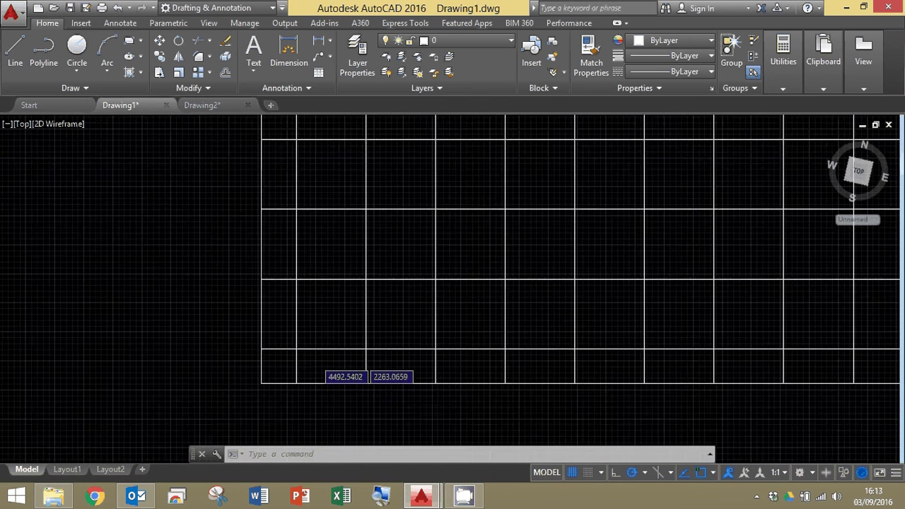
pyautogui.click(782, 60)
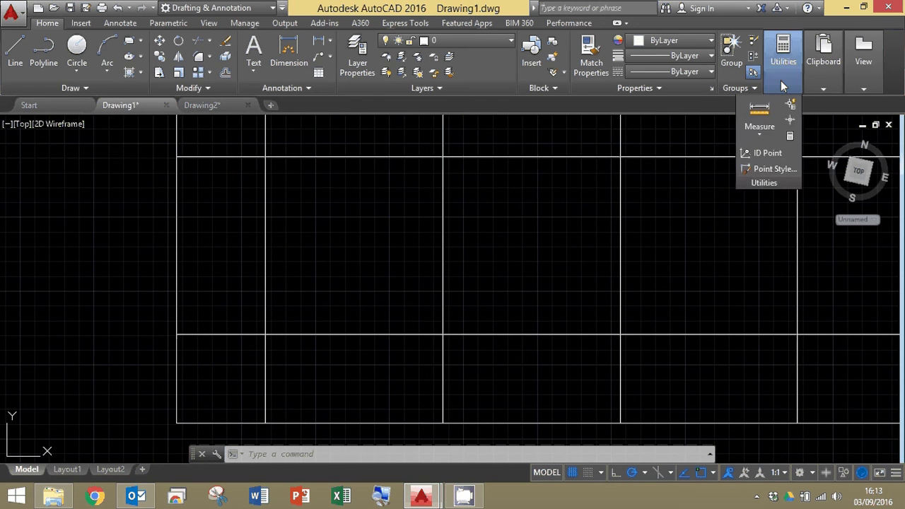
pyautogui.click(760, 122)
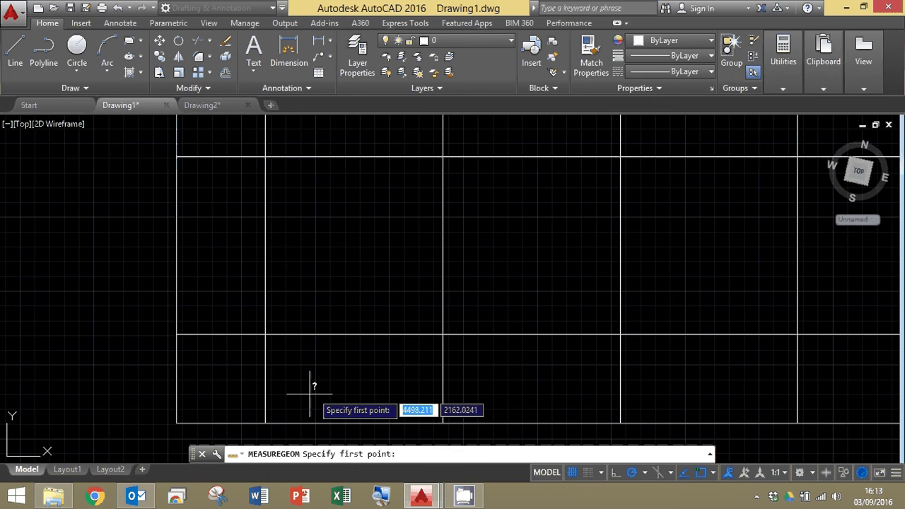
pyautogui.click(265, 423)
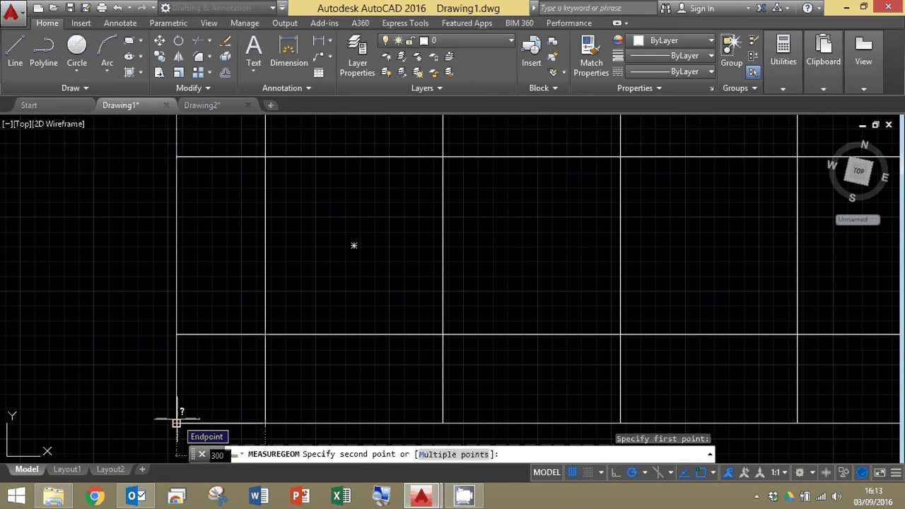
pyautogui.press('Escape')
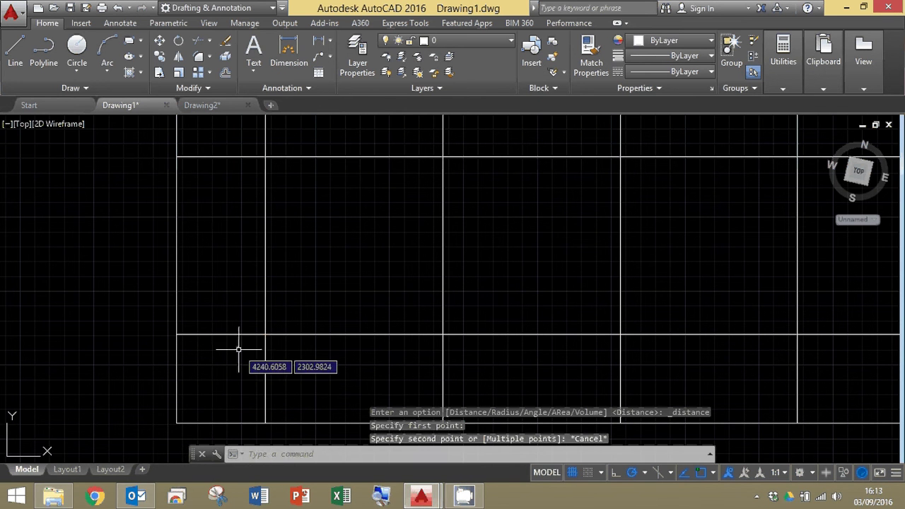
pyautogui.click(265, 334)
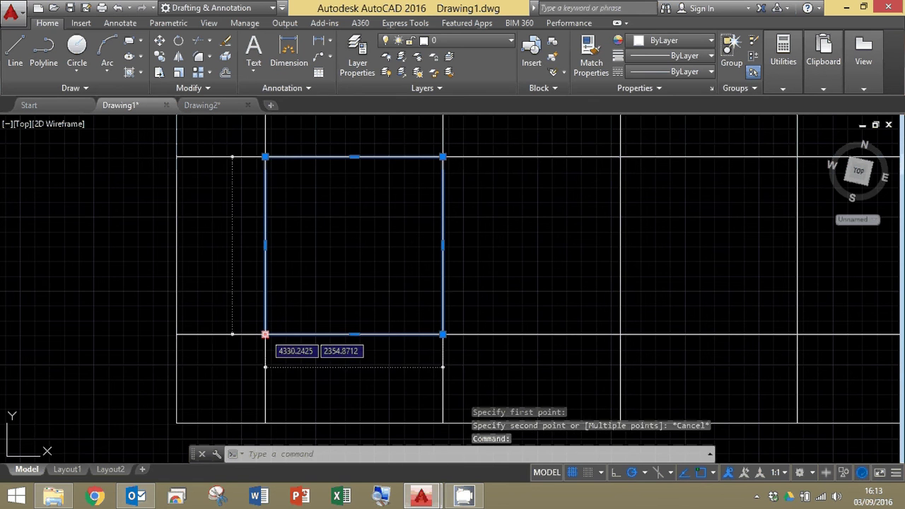
pyautogui.scroll(-5, 488, 262)
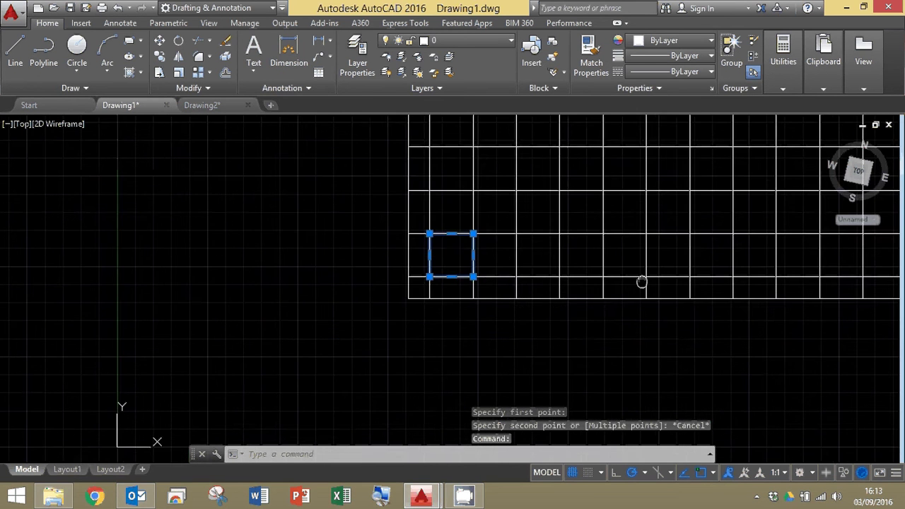
pyautogui.moveTo(643, 281); pyautogui.dragTo(118, 459, button='middle')
pyautogui.scroll(-3, 158, 394)
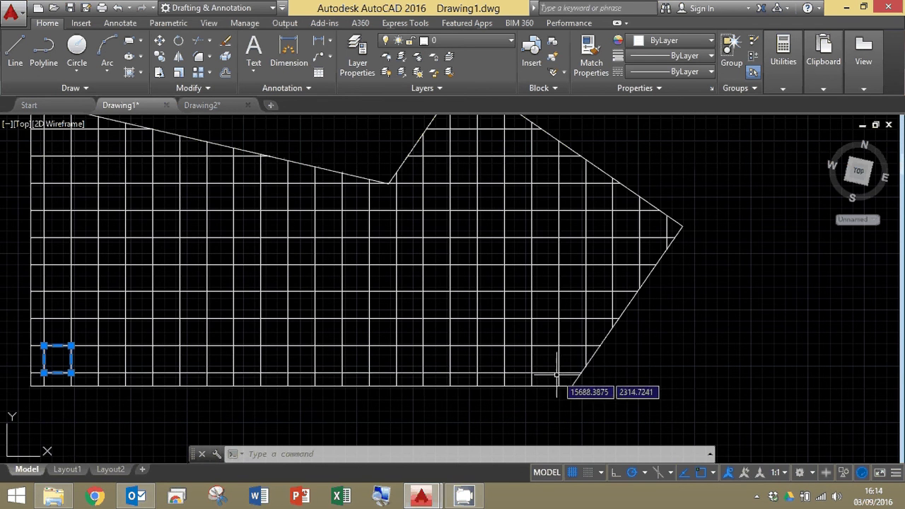
pyautogui.click(43, 373)
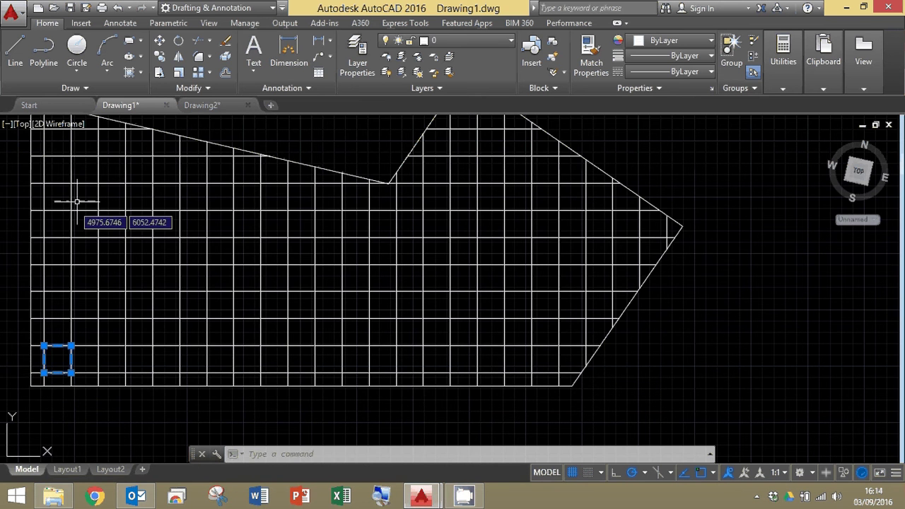
pyautogui.scroll(-2, 430, 286)
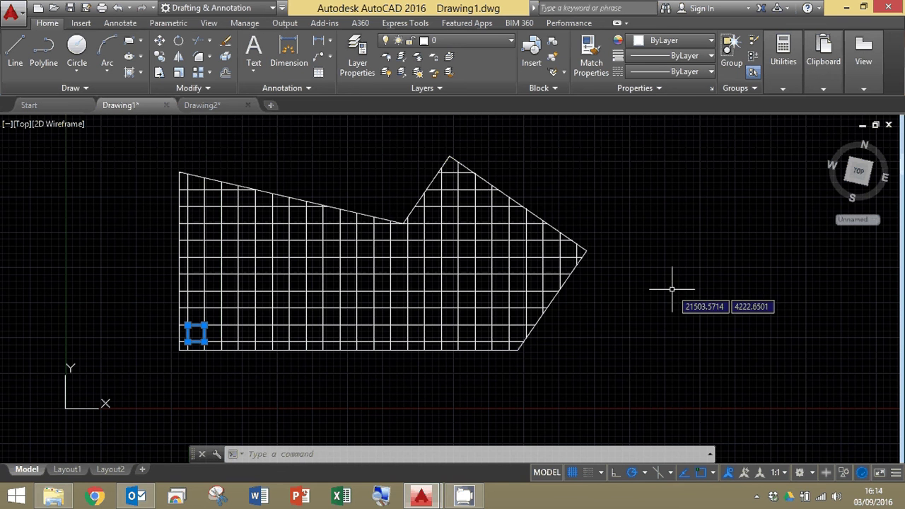
pyautogui.press('Escape')
pyautogui.press('Escape')
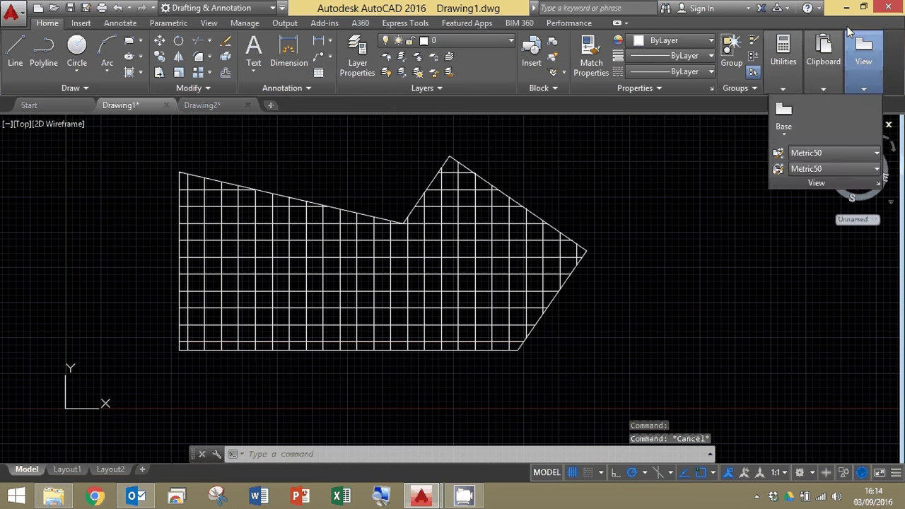